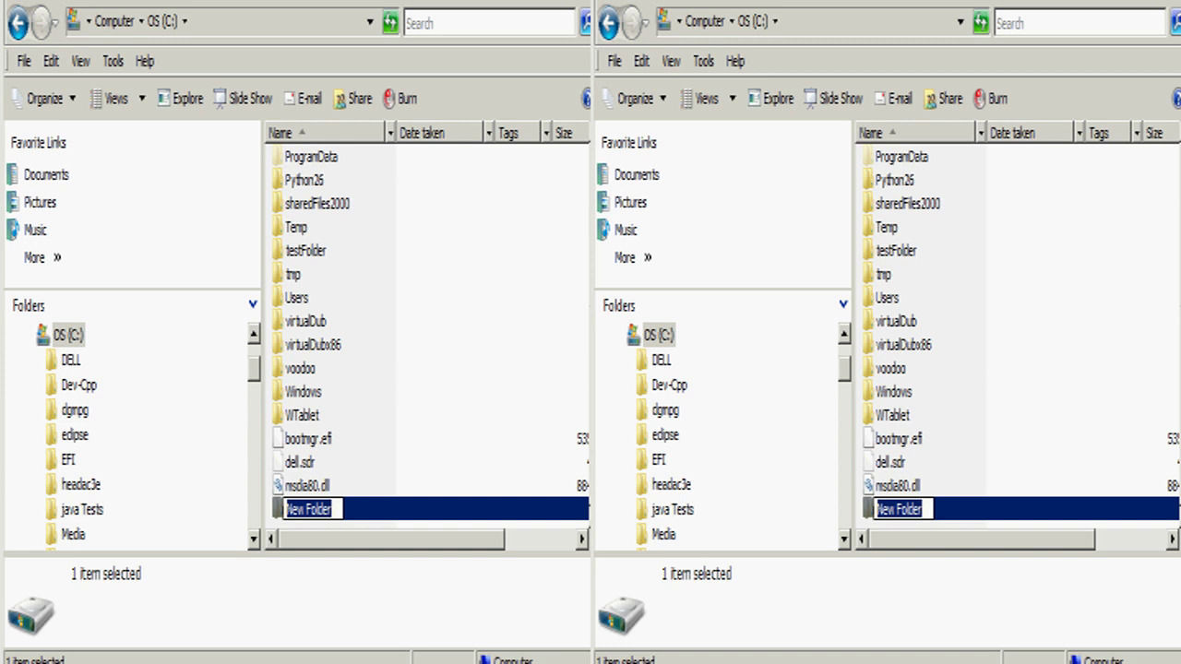
# Step: Name the new folder on drive C: blenderOutput and open it
pyautogui.write('bi')
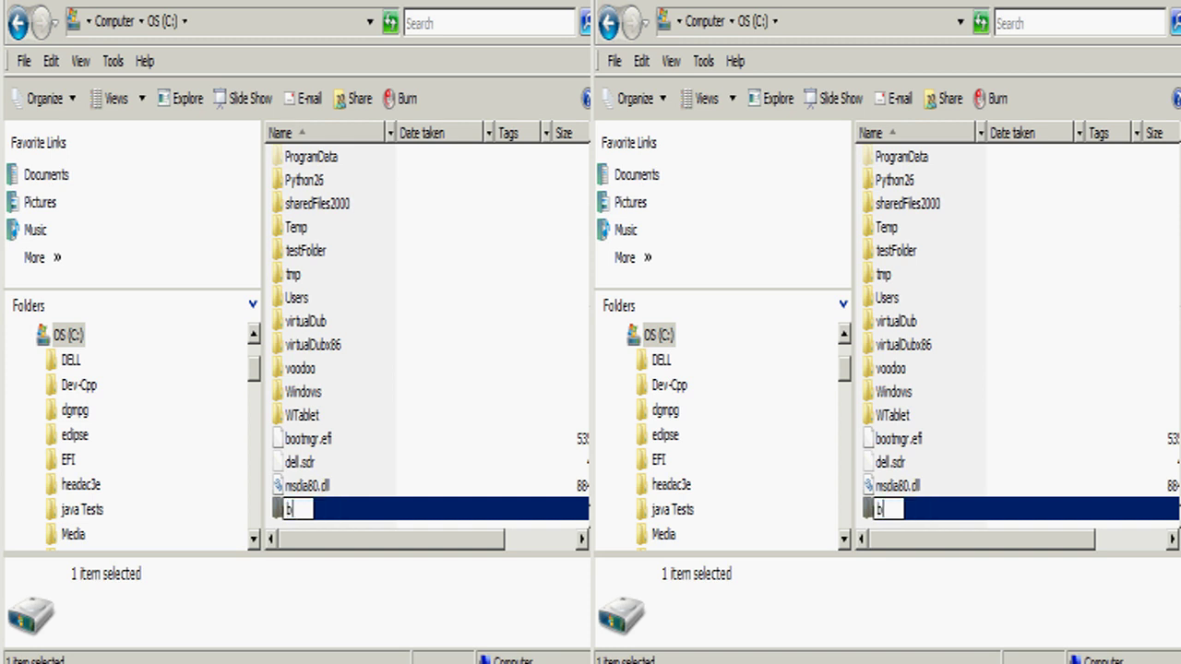
pyautogui.write('endsui')
pyautogui.press('BackSpace')
pyautogui.press('BackSpace')
pyautogui.press('BackSpace')
pyautogui.write('er')
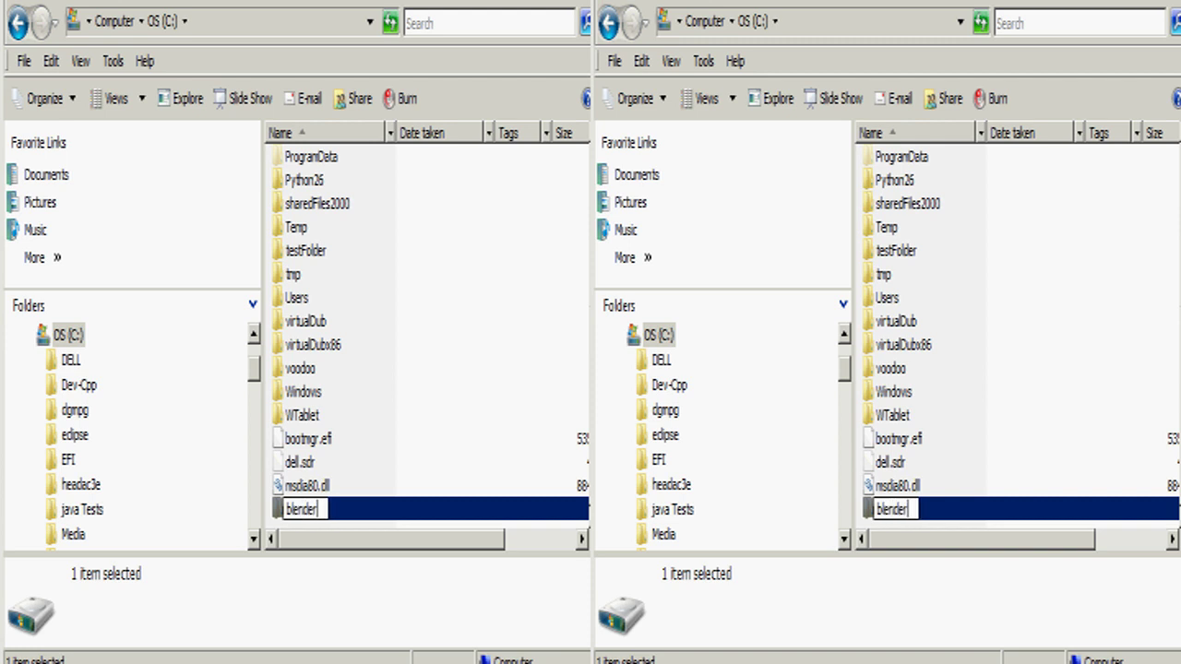
pyautogui.write('Output')
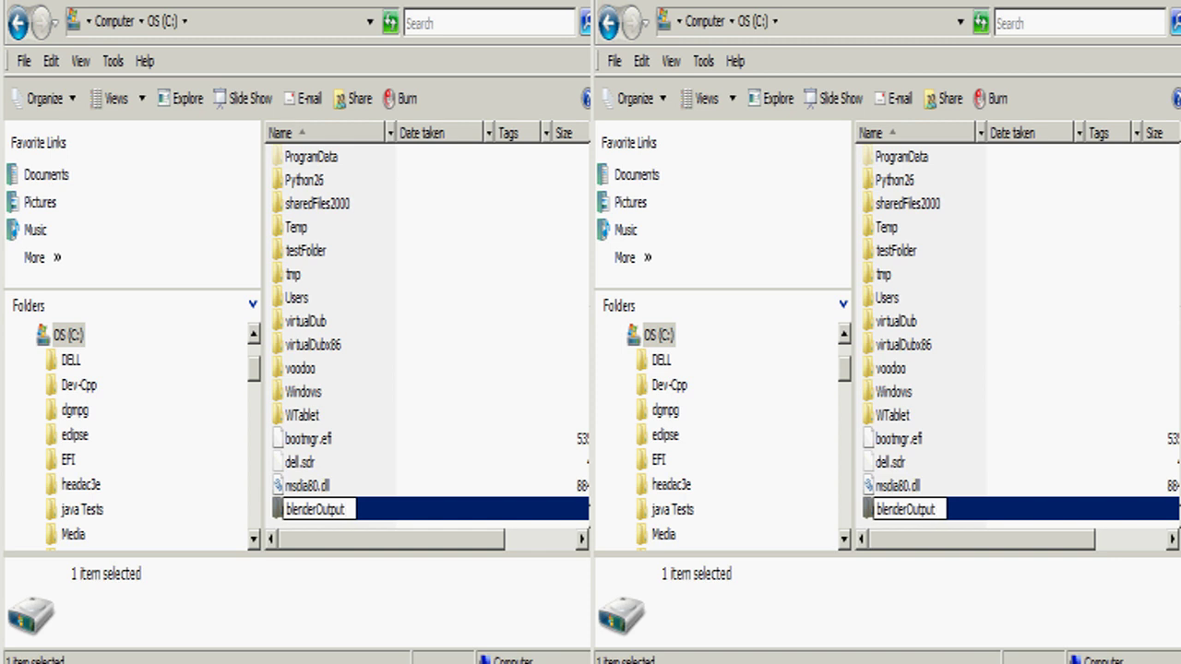
pyautogui.click(402, 440)
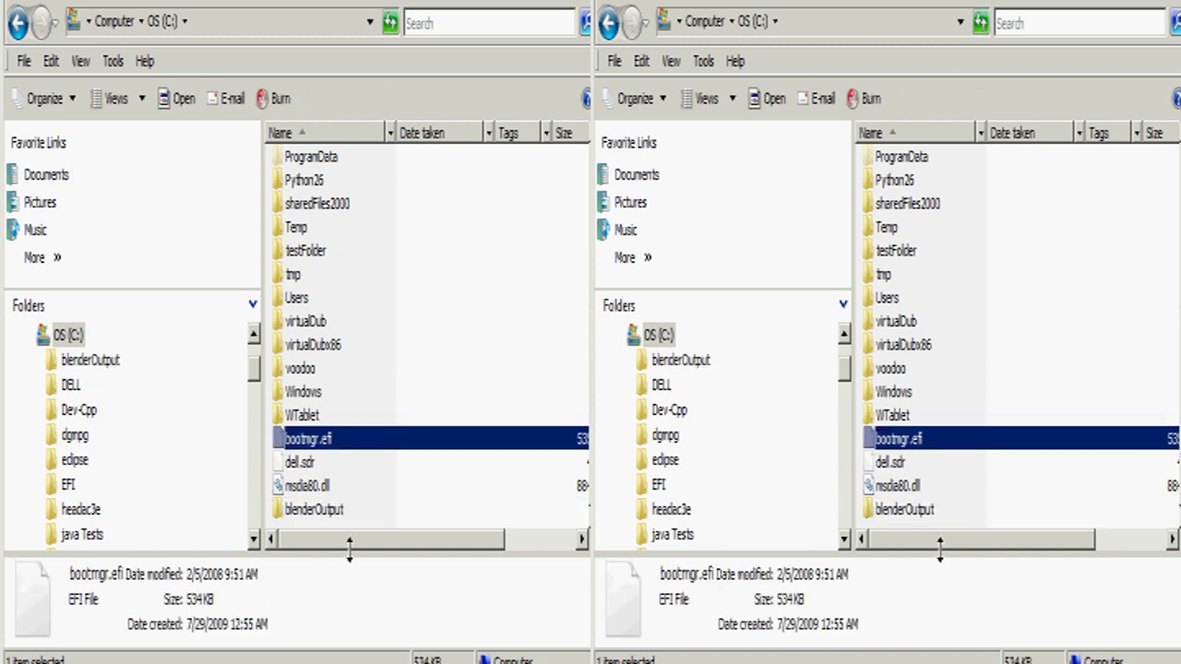
pyautogui.doubleClick(339, 511)
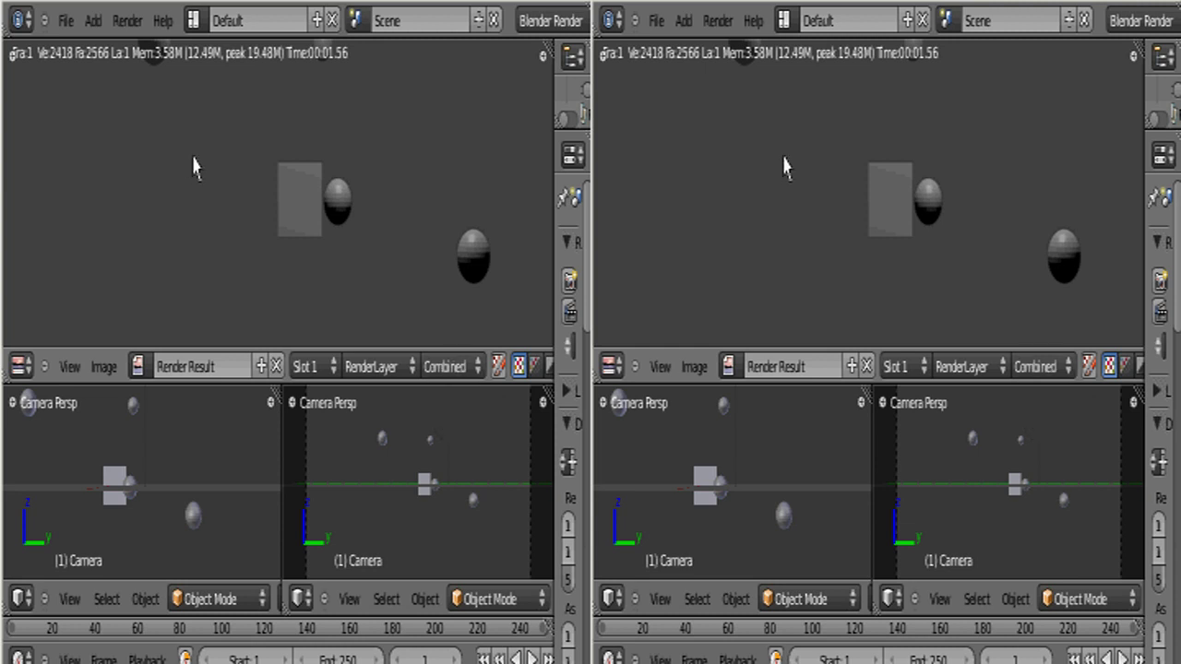
# Step: Switch to Blender, close the render result, and select the second camera, Camera.001, in the top view
pyautogui.press('Escape')
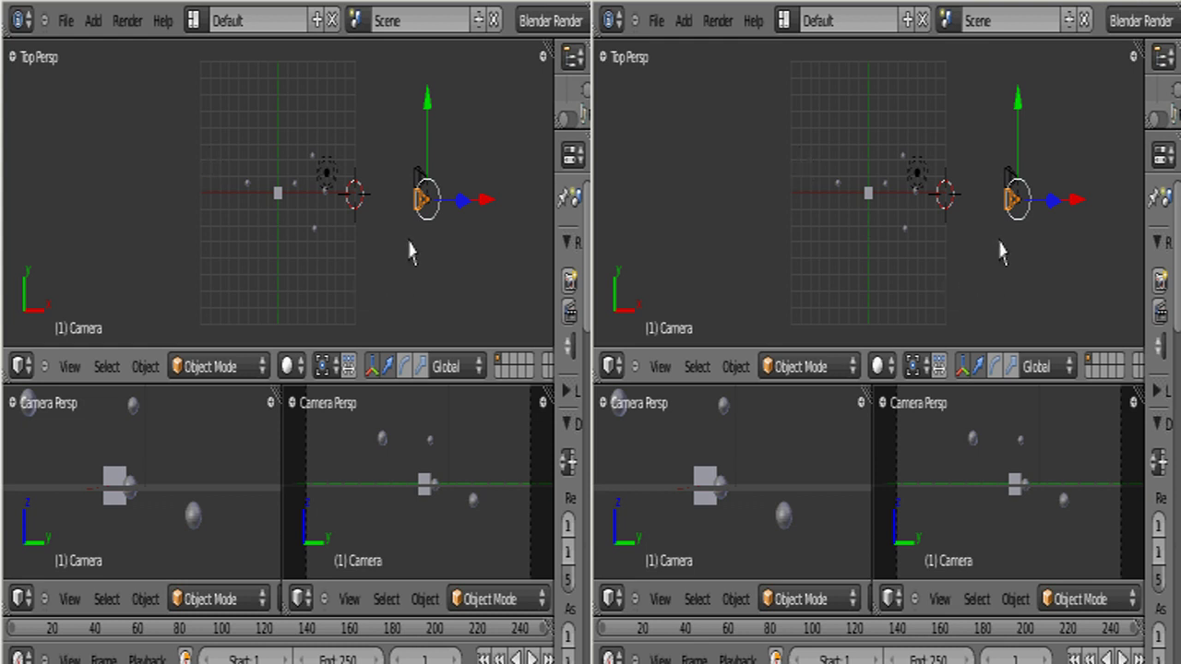
pyautogui.rightClick(420, 177)
pyautogui.rightClick(416, 196)
pyautogui.rightClick(416, 201)
pyautogui.rightClick(418, 207)
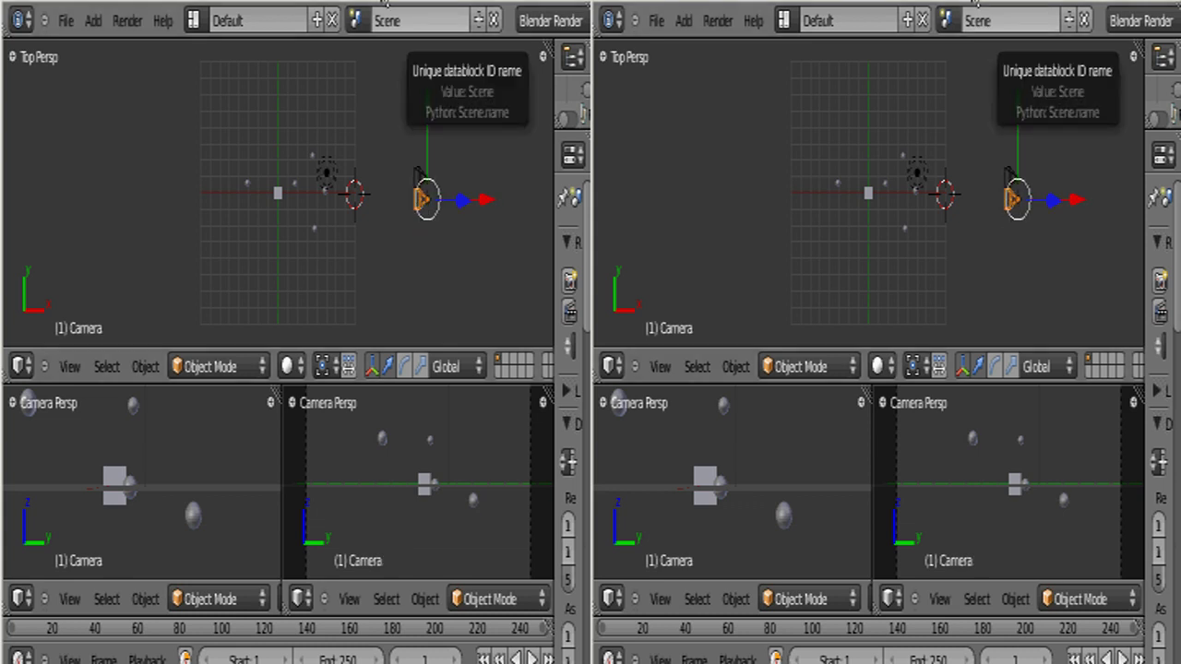
pyautogui.rightClick(420, 196)
pyautogui.rightClick(423, 205)
pyautogui.rightClick(422, 202)
pyautogui.rightClick(423, 197)
pyautogui.rightClick(420, 189)
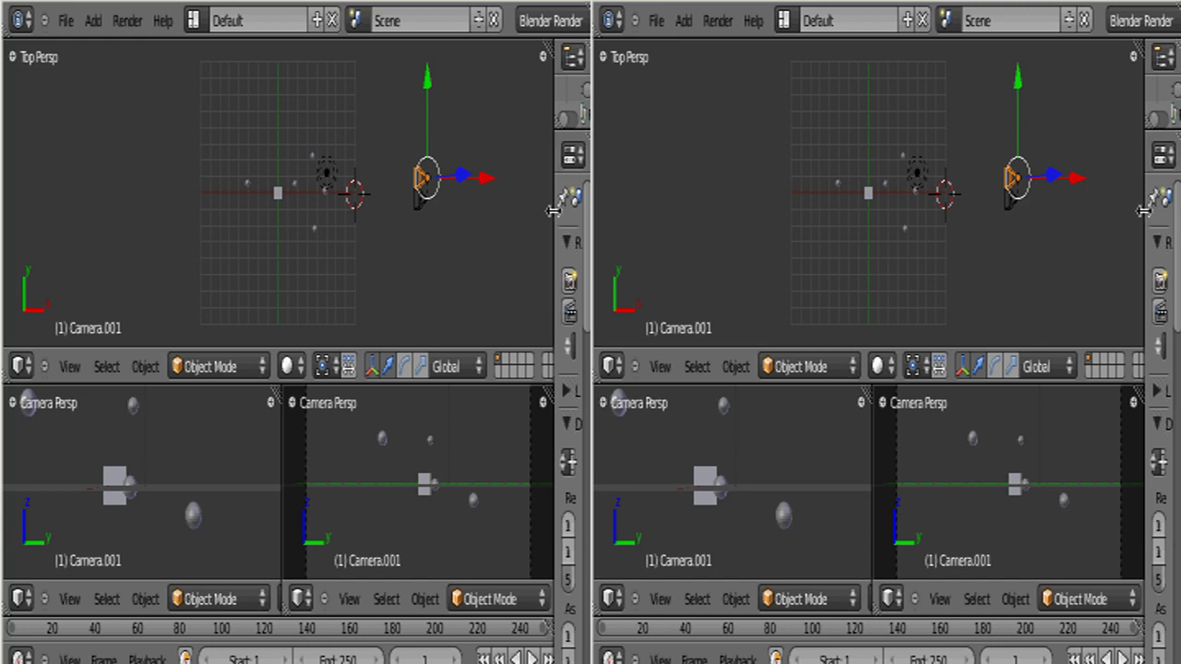
# Step: Widen the properties area and set the render display to New Window
pyautogui.moveTo(552, 210); pyautogui.dragTo(331, 238)
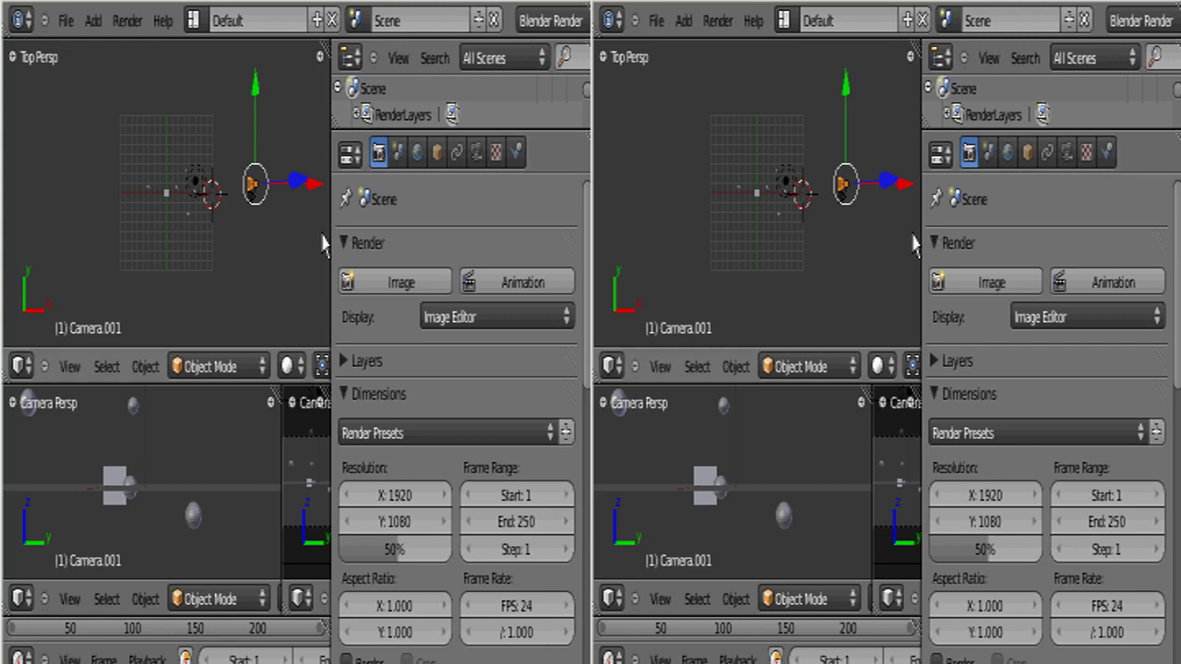
pyautogui.moveTo(331, 268)
pyautogui.mouseDown()
pyautogui.moveTo(573, 263)
pyautogui.moveTo(335, 256)
pyautogui.mouseUp()
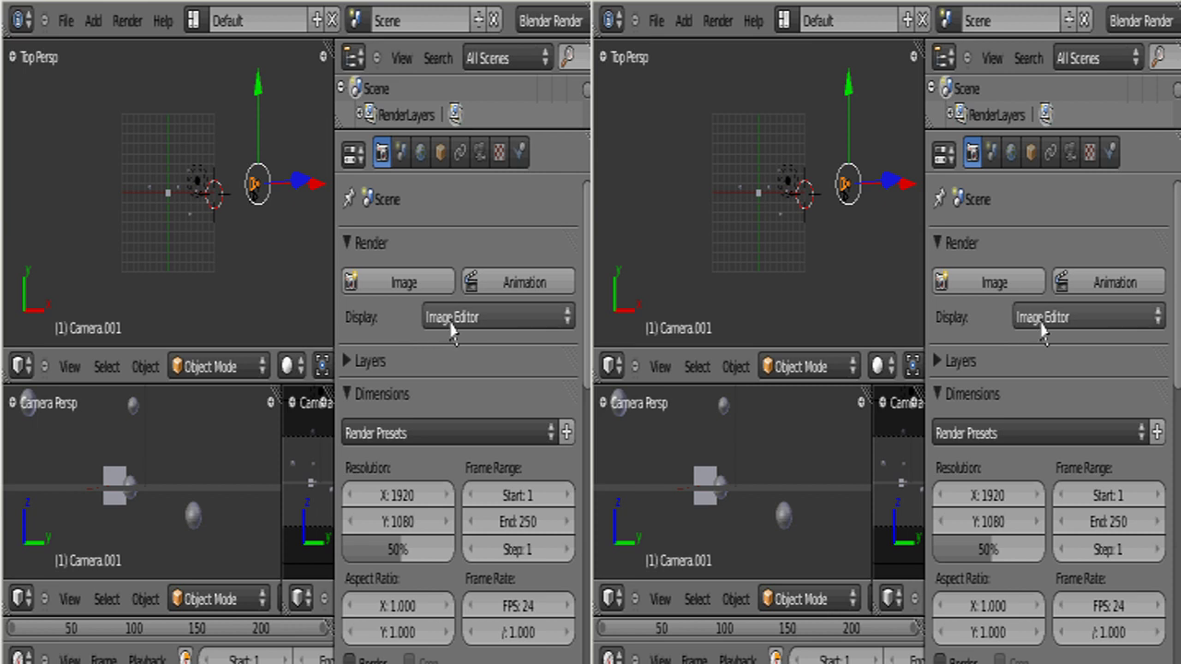
pyautogui.click(567, 318)
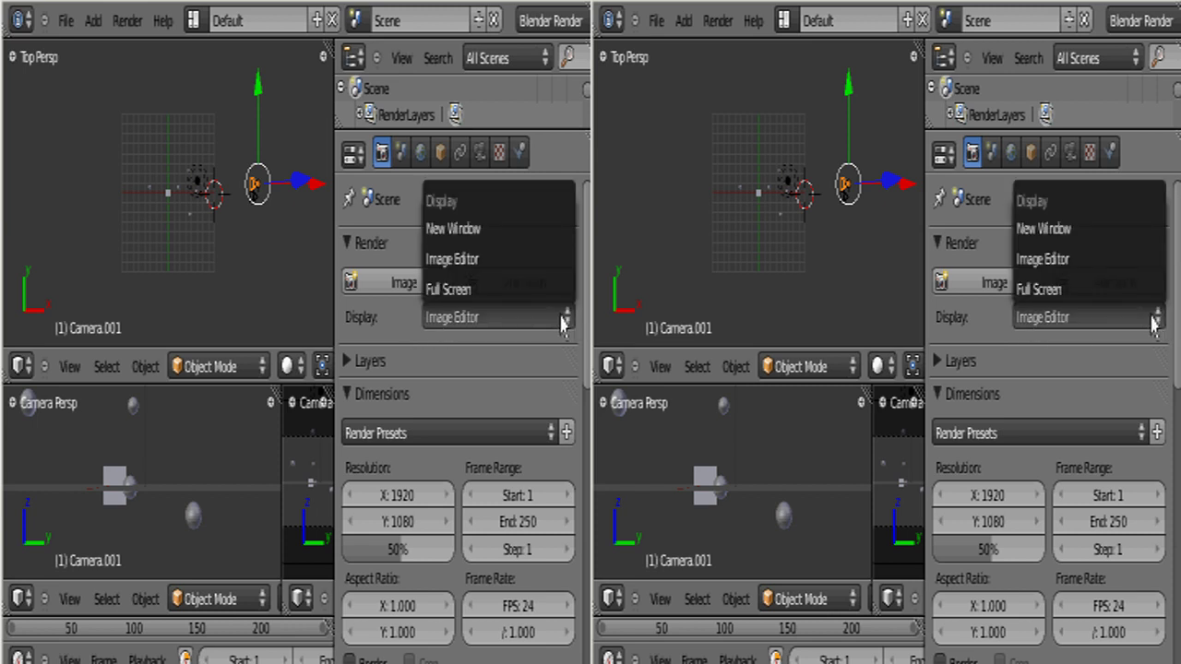
pyautogui.click(457, 230)
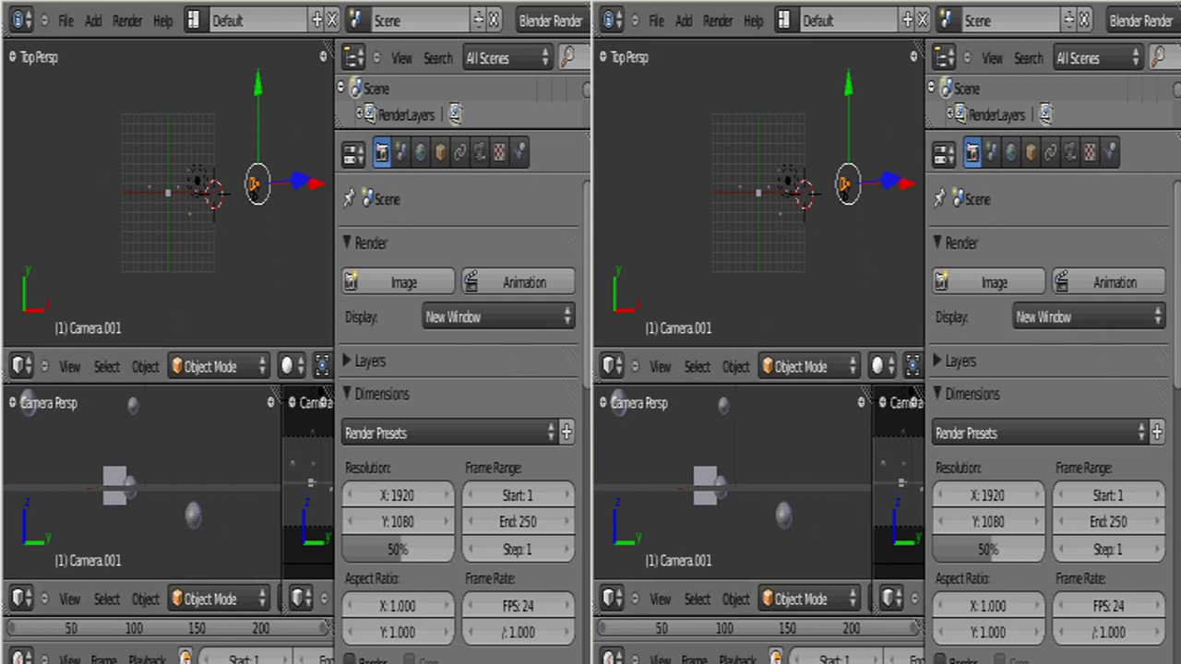
# Step: Set the render output folder to C:\blenderOutput\ and the PNG colour mode to RGBA
pyautogui.click(355, 395)
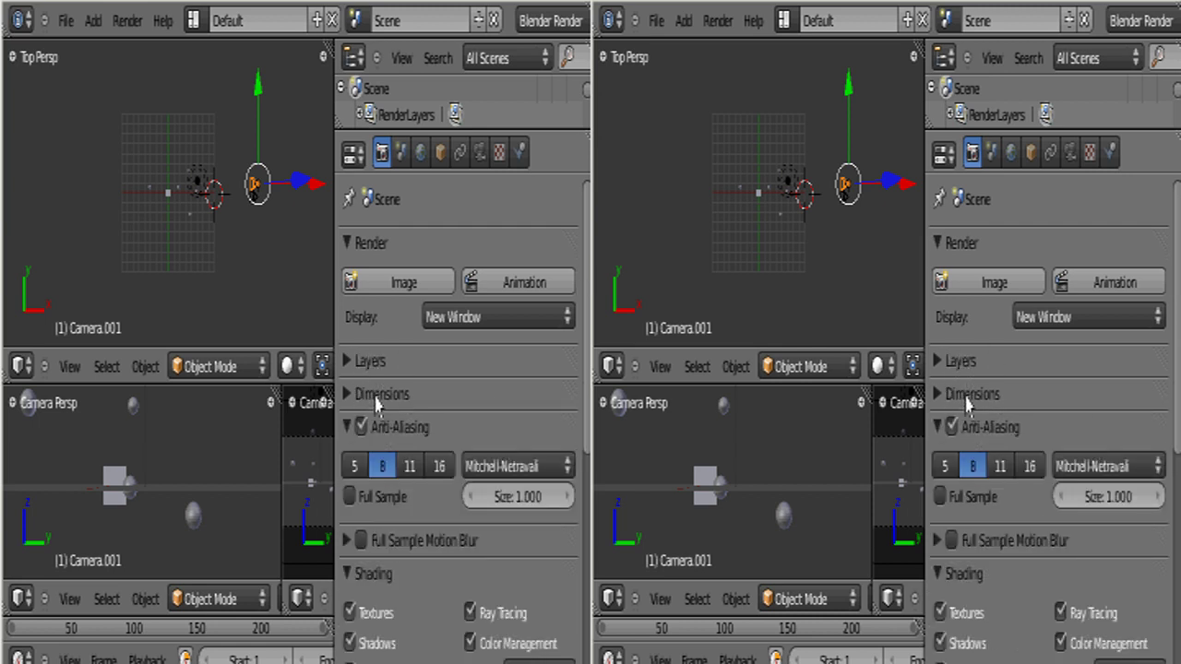
pyautogui.click(348, 435)
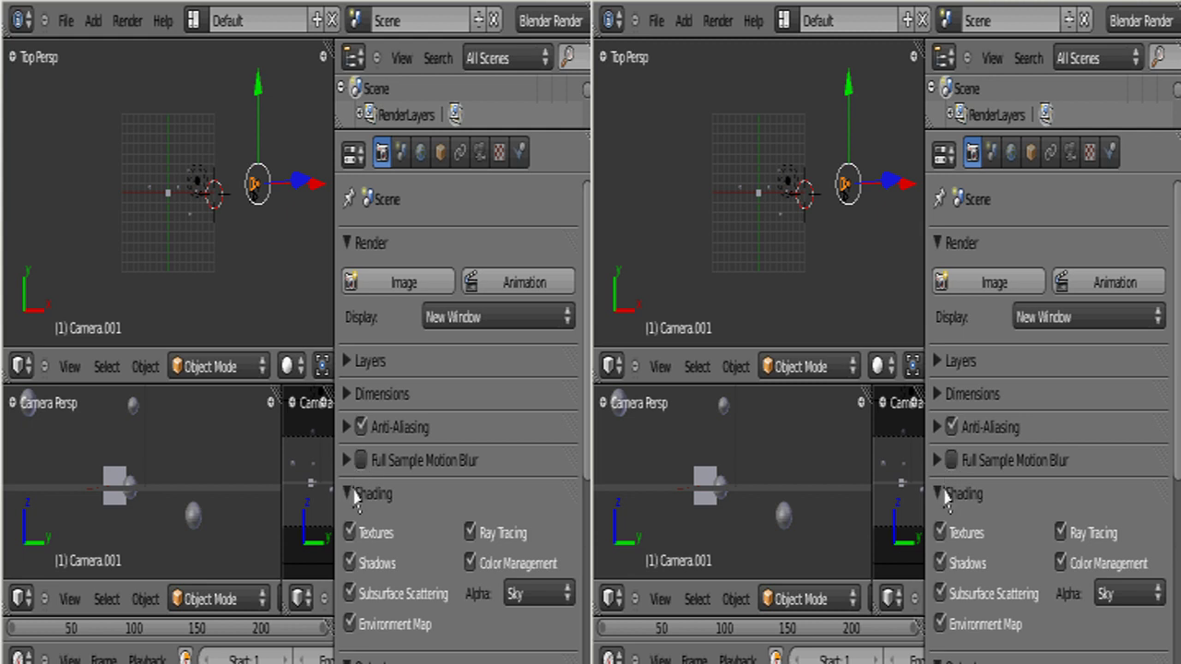
pyautogui.click(350, 496)
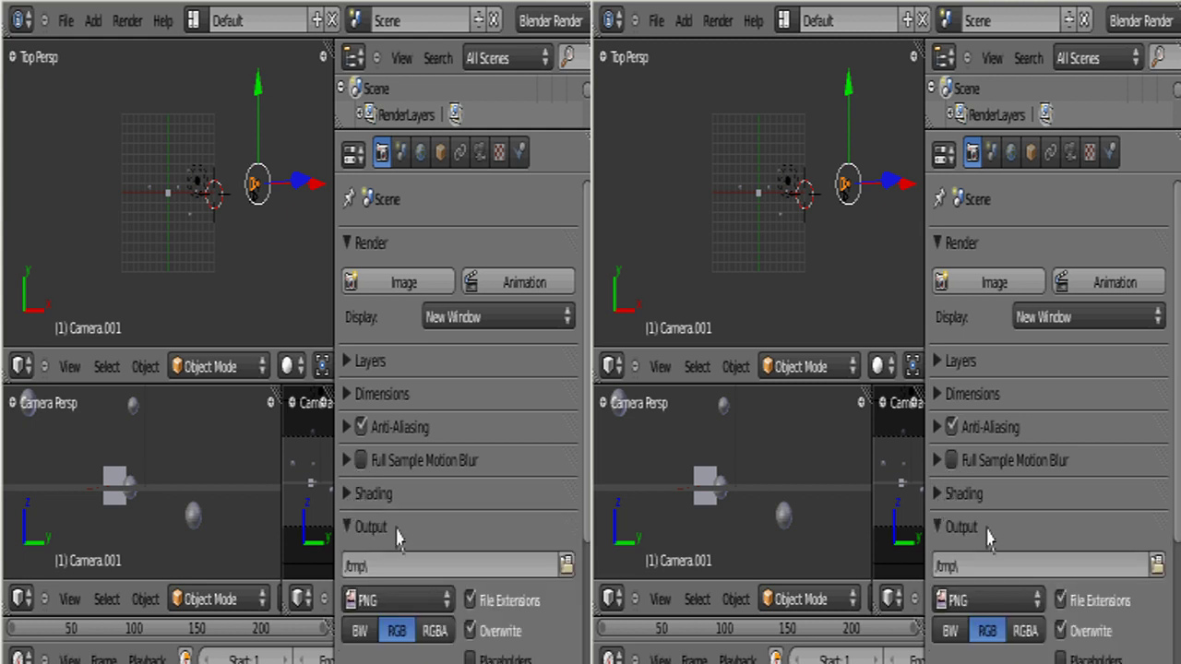
pyautogui.moveTo(587, 479); pyautogui.dragTo(587, 612)
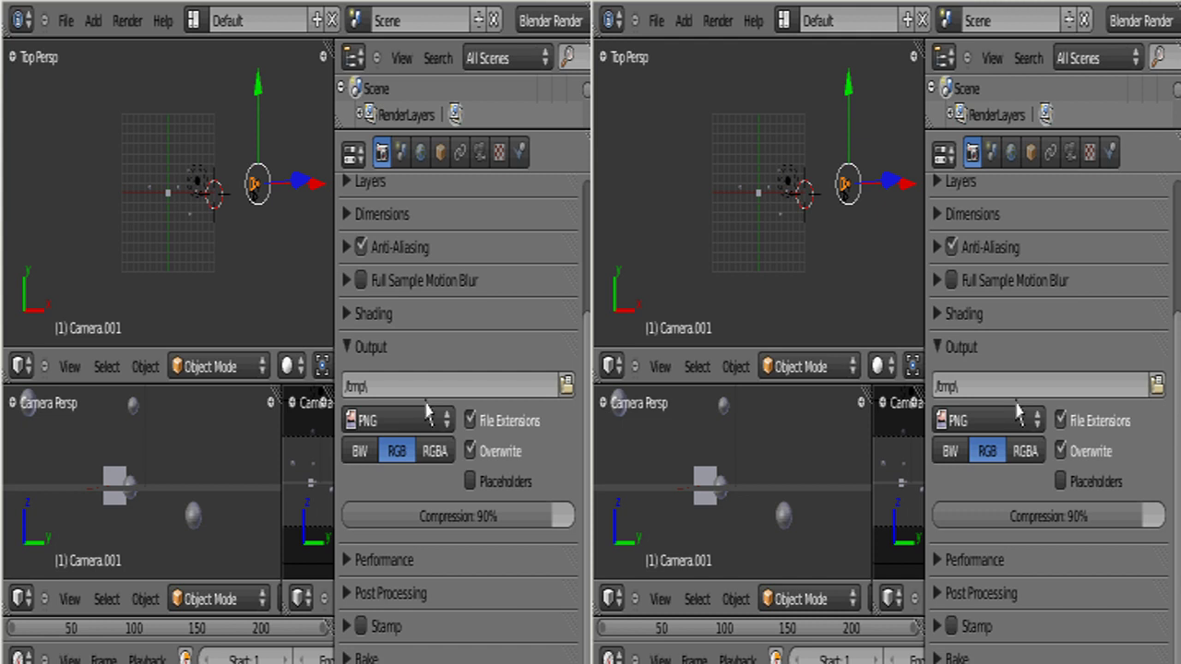
pyautogui.click(567, 387)
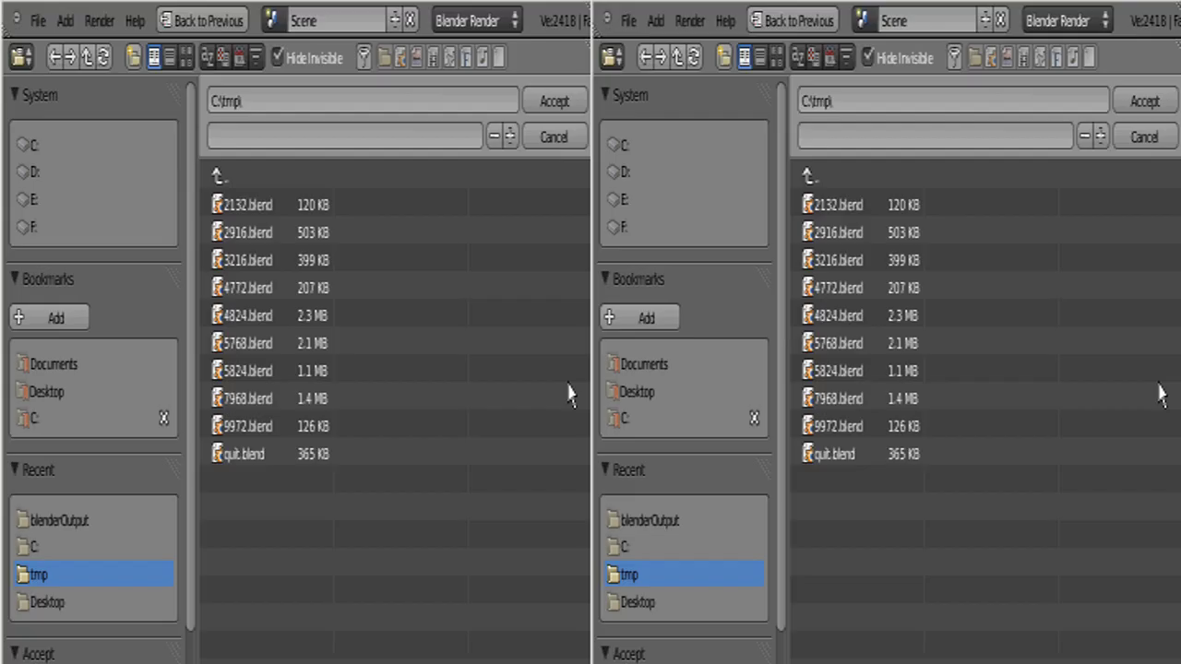
pyautogui.click(74, 526)
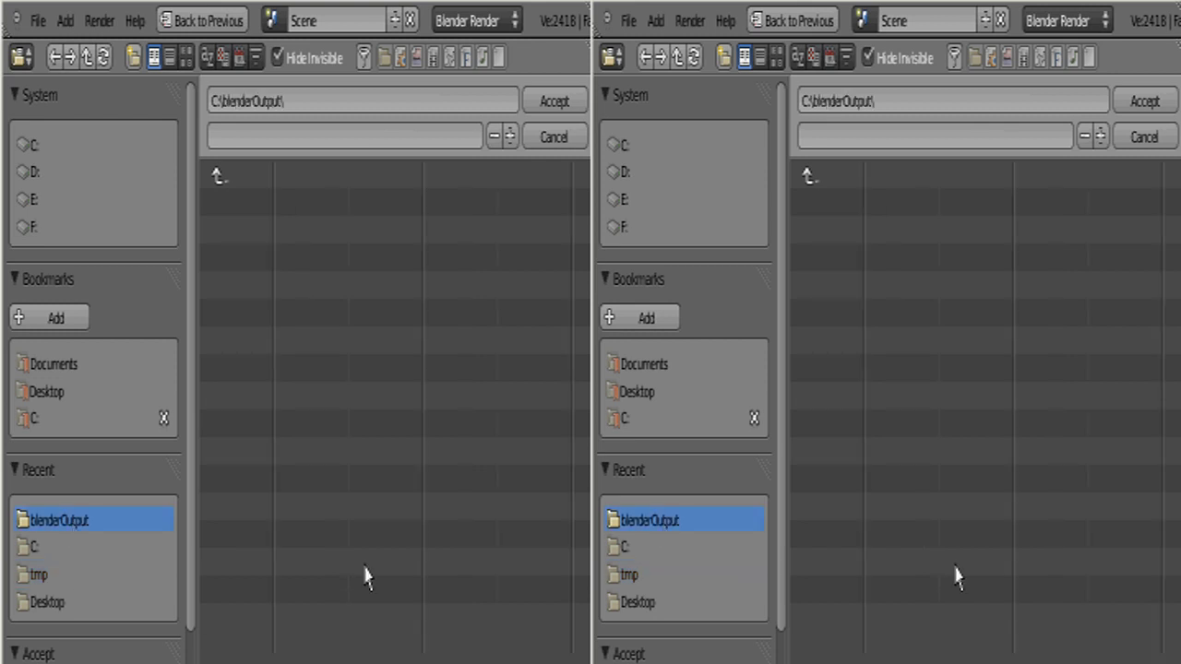
pyautogui.click(554, 103)
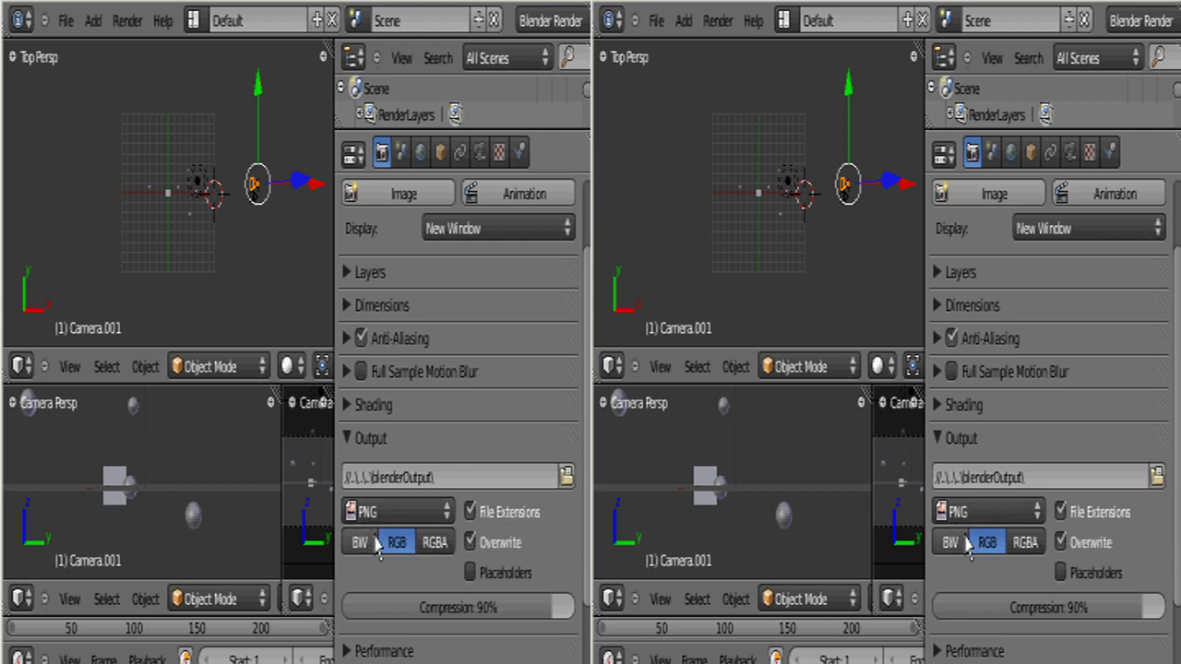
pyautogui.click(438, 544)
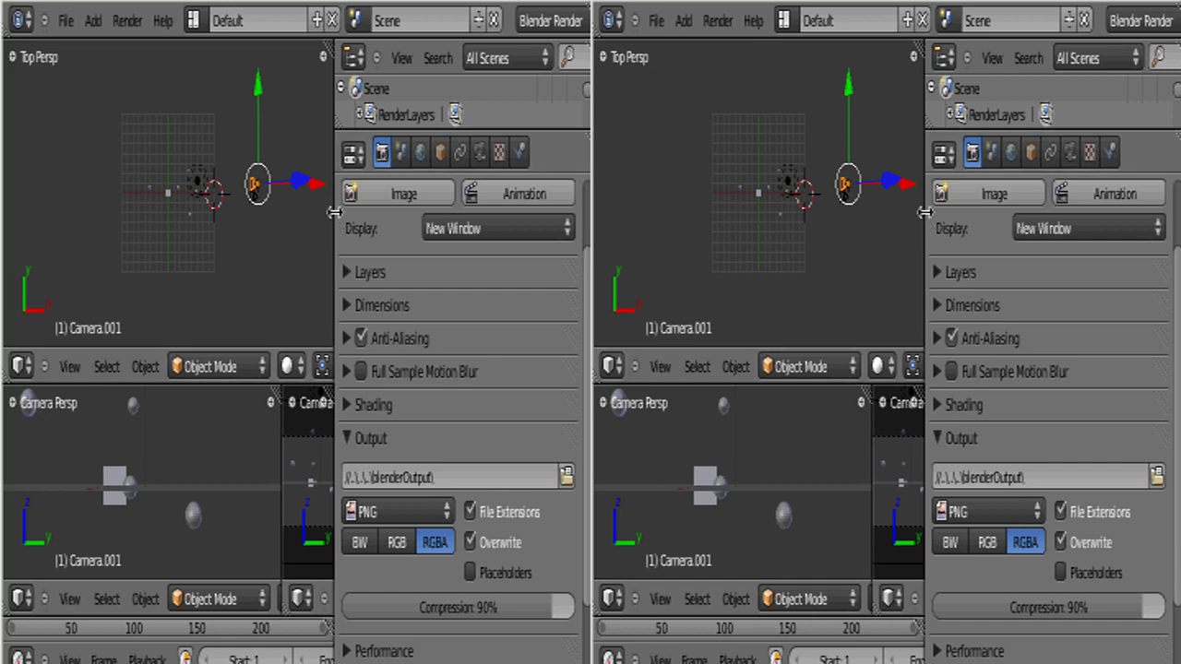
pyautogui.moveTo(334, 214); pyautogui.dragTo(571, 214)
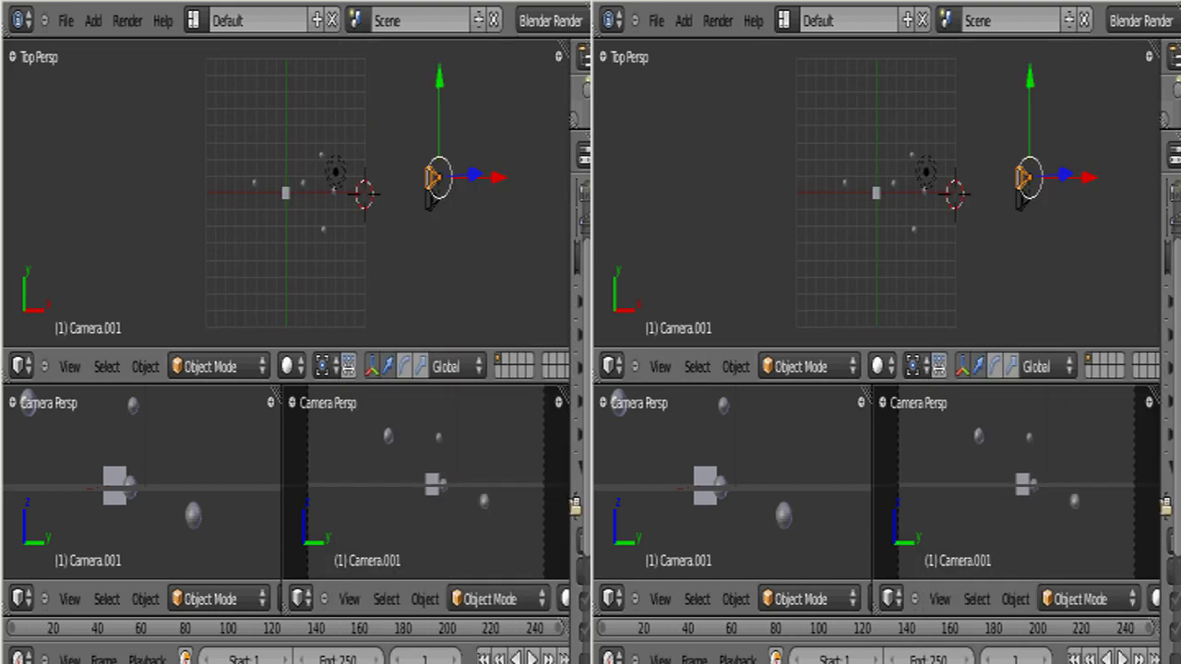
# Step: Examine the scene settings to see which camera is used for rendering
pyautogui.moveTo(563, 337); pyautogui.dragTo(255, 330)
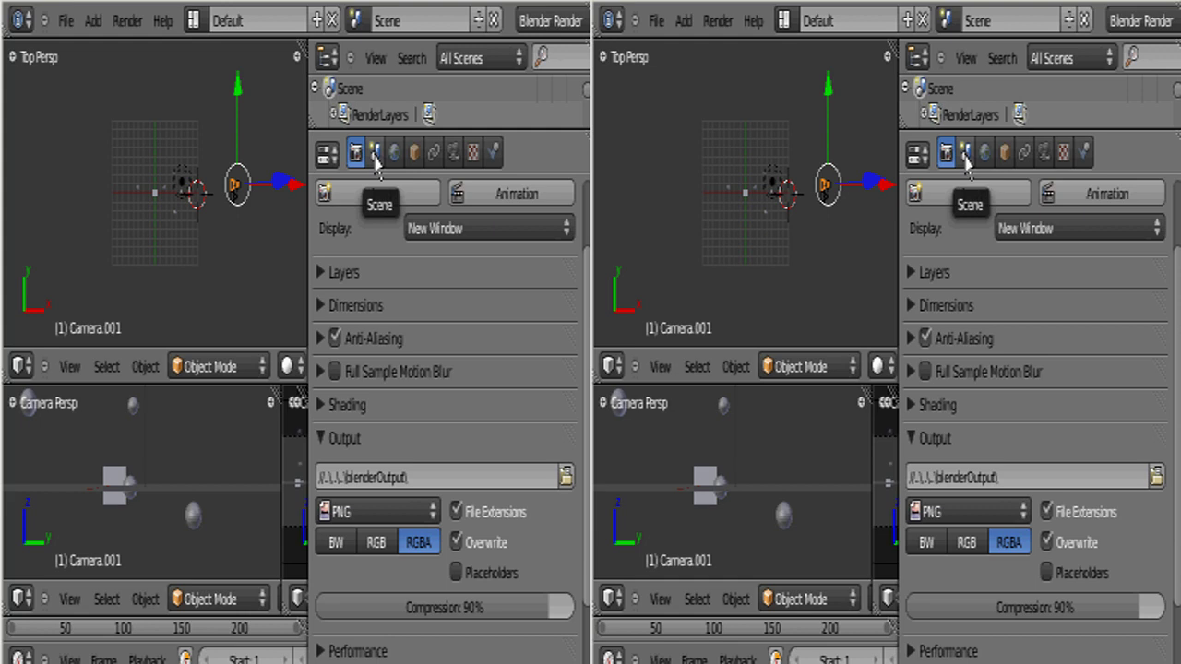
pyautogui.click(474, 155)
pyautogui.click(451, 154)
pyautogui.click(434, 153)
pyautogui.click(415, 153)
pyautogui.click(394, 153)
pyautogui.click(374, 153)
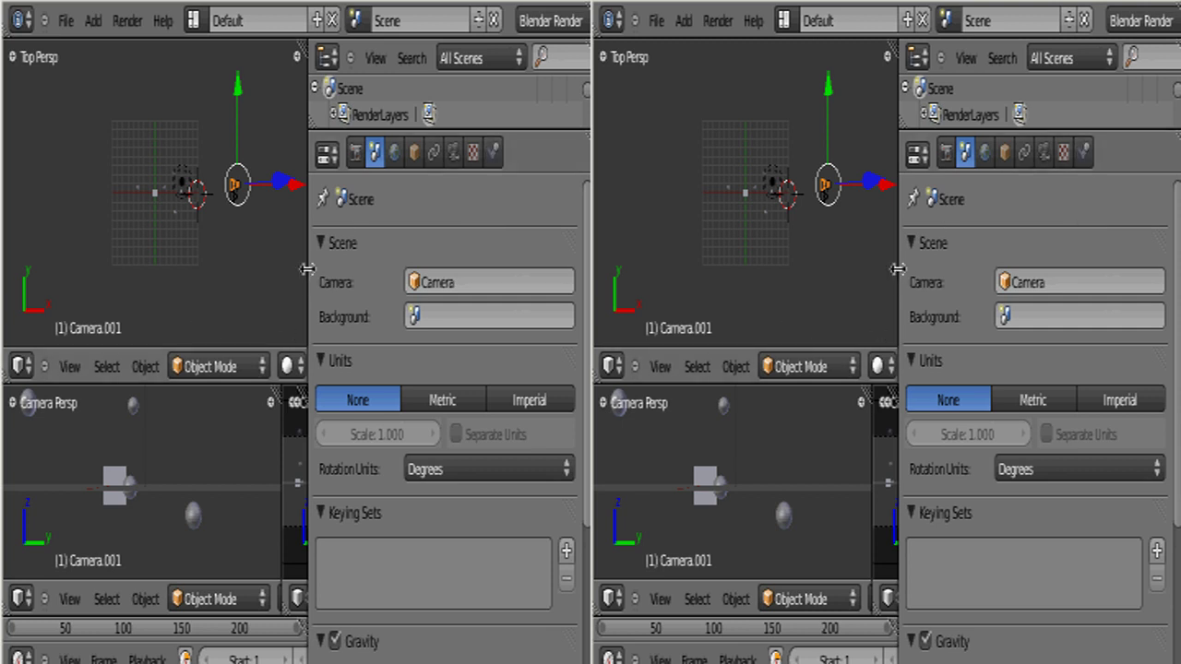
pyautogui.moveTo(307, 269); pyautogui.dragTo(572, 269)
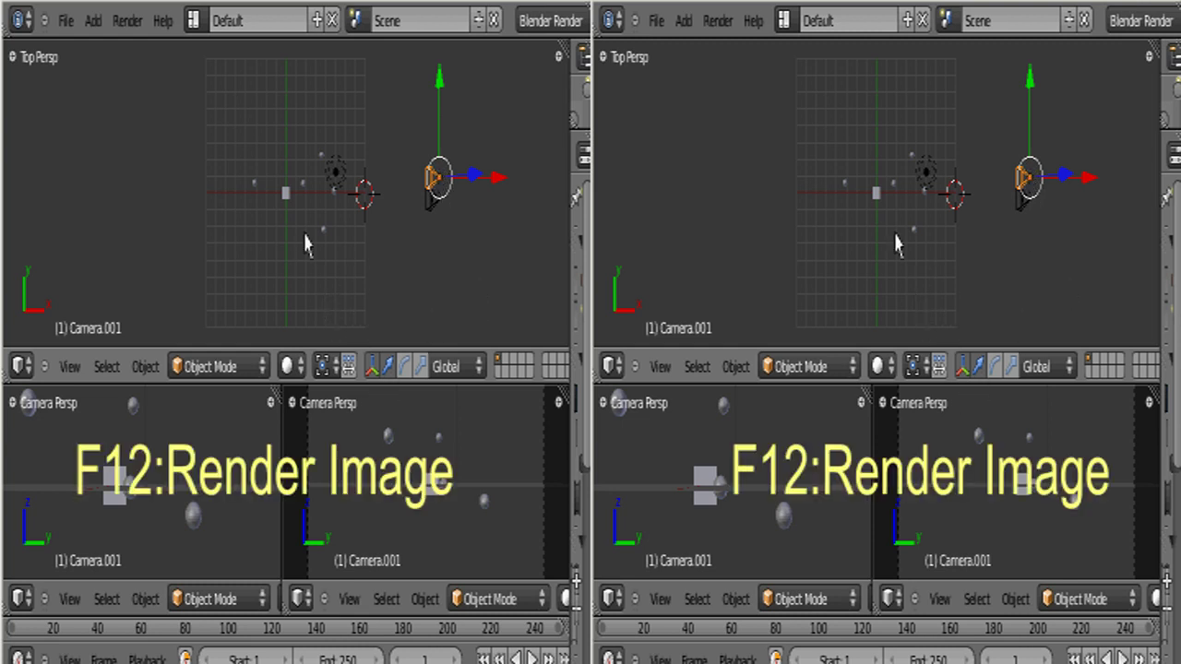
# Step: Render the image and begin saving it as a new PNG file, toggling the Copy option
pyautogui.press('F12')
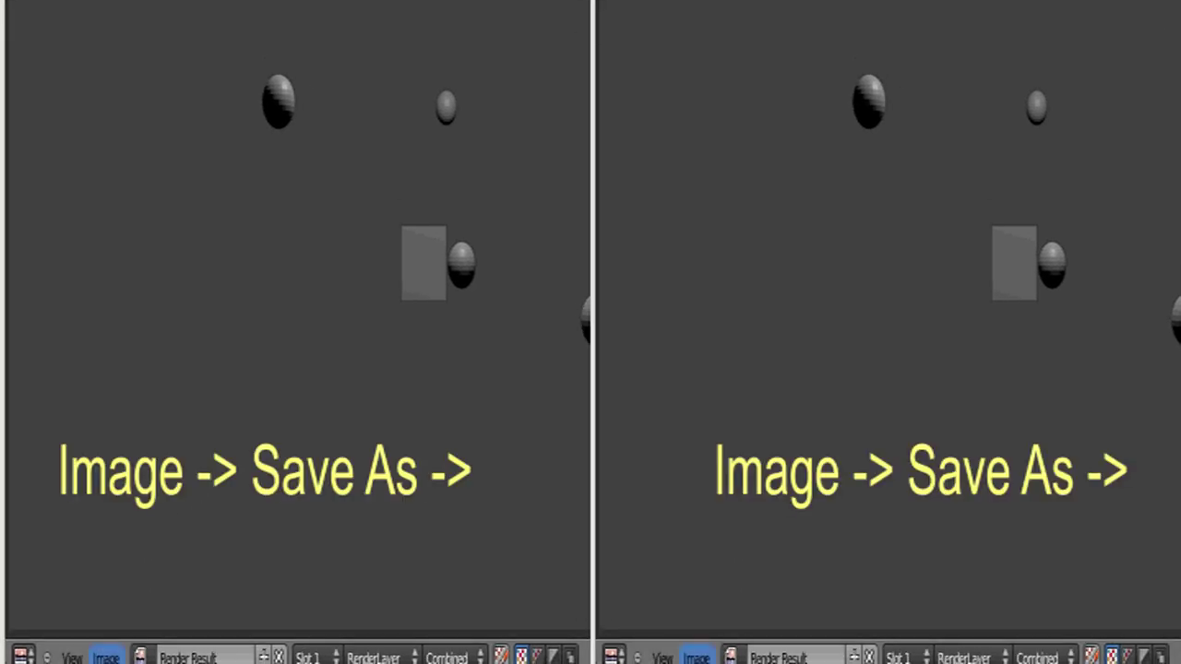
pyautogui.click(106, 657)
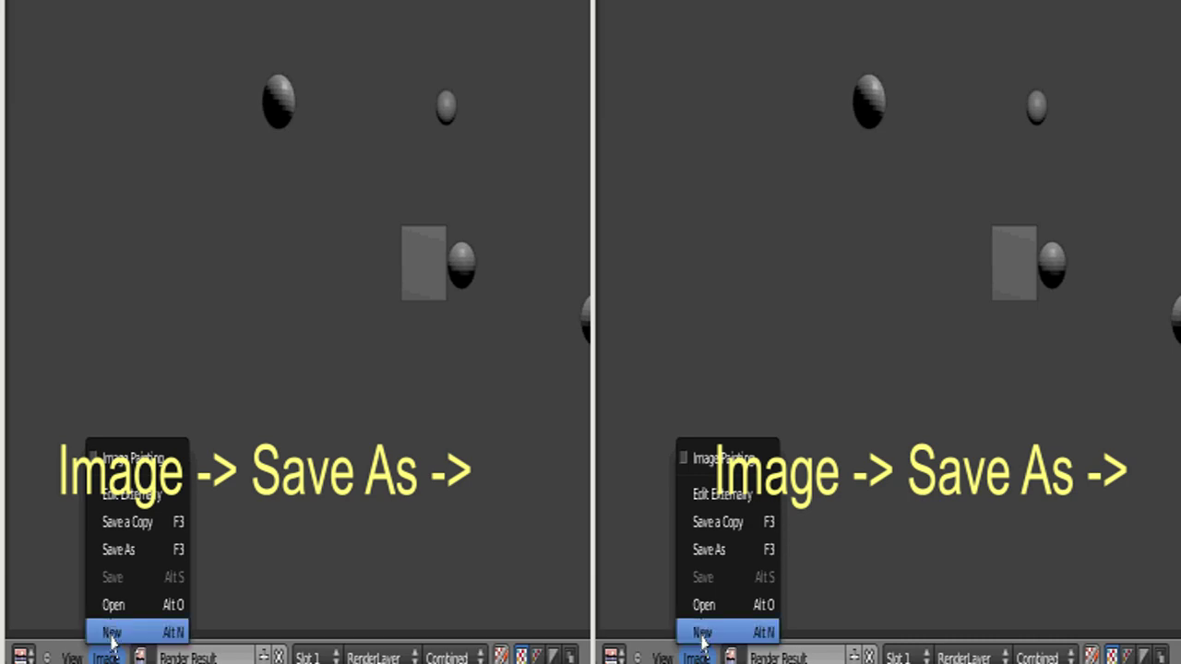
pyautogui.click(113, 552)
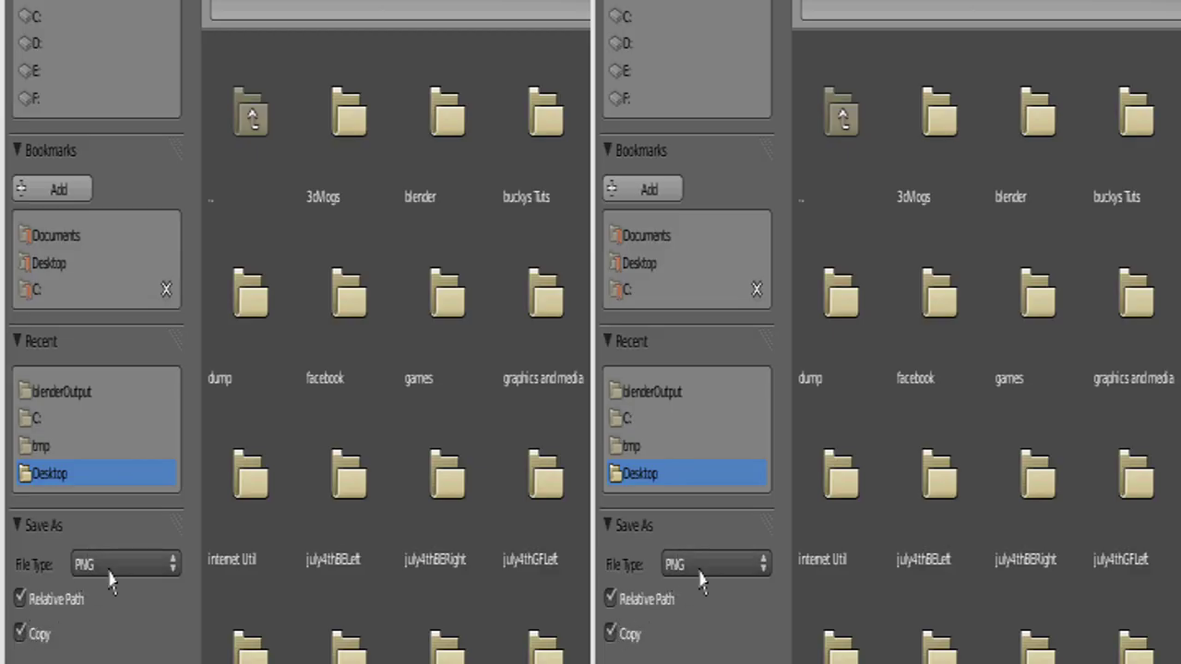
pyautogui.click(21, 633)
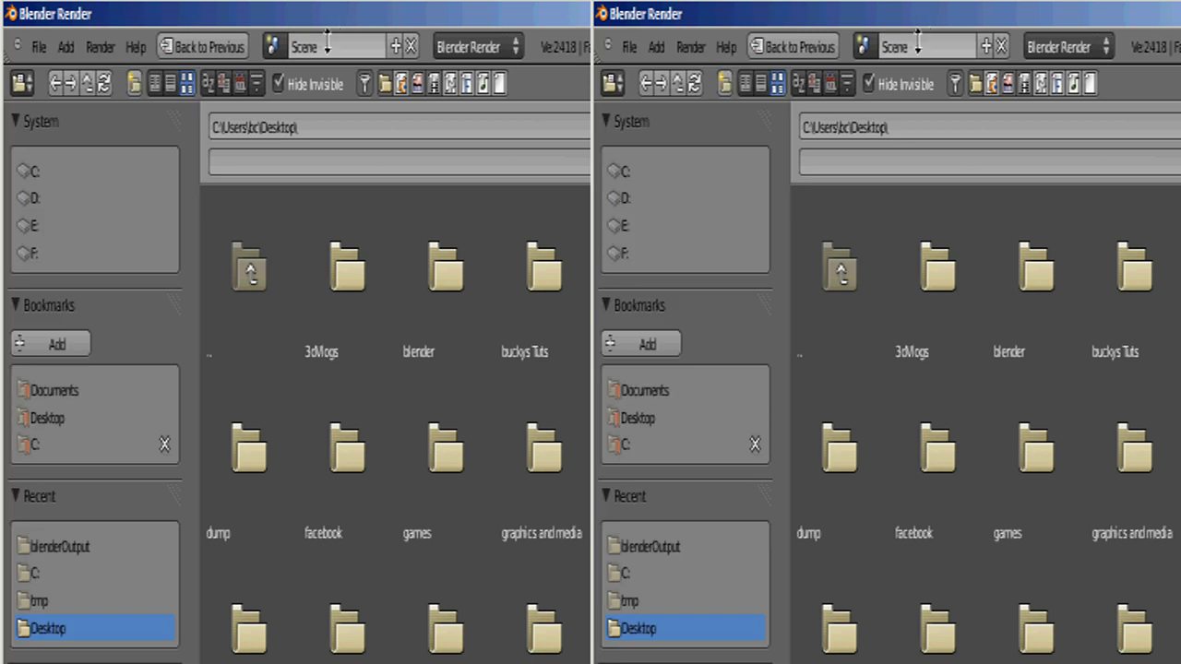
# Step: Save the rendered image in C:\blenderOutput\ under the name right101109
pyautogui.click(27, 173)
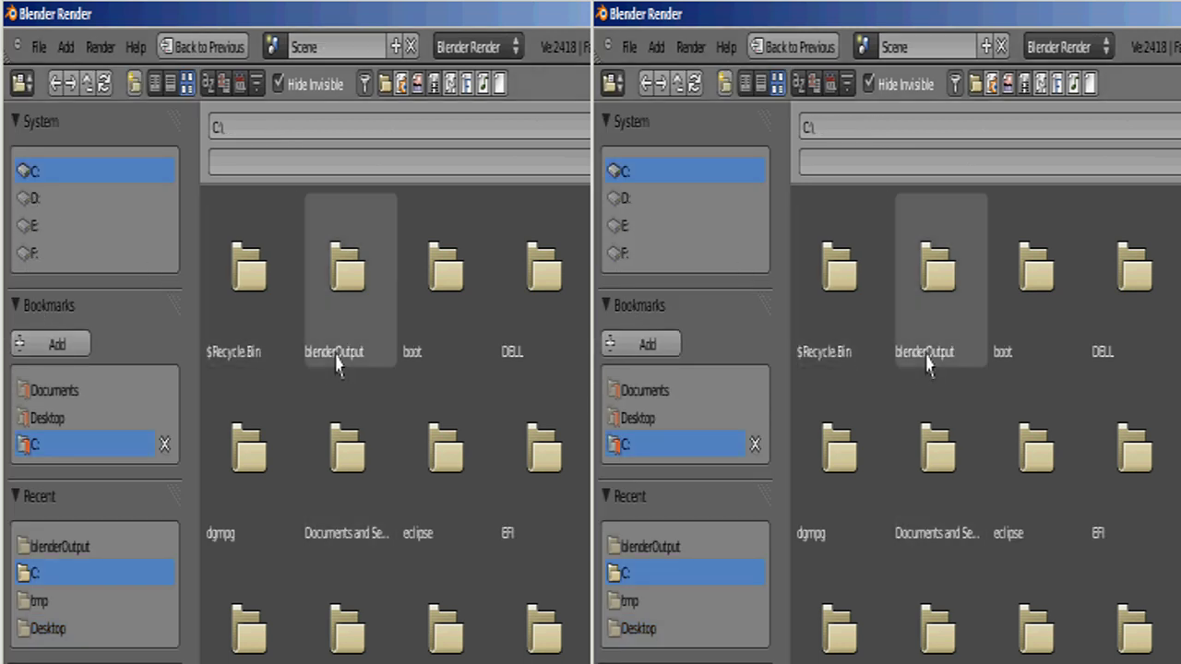
pyautogui.click(53, 549)
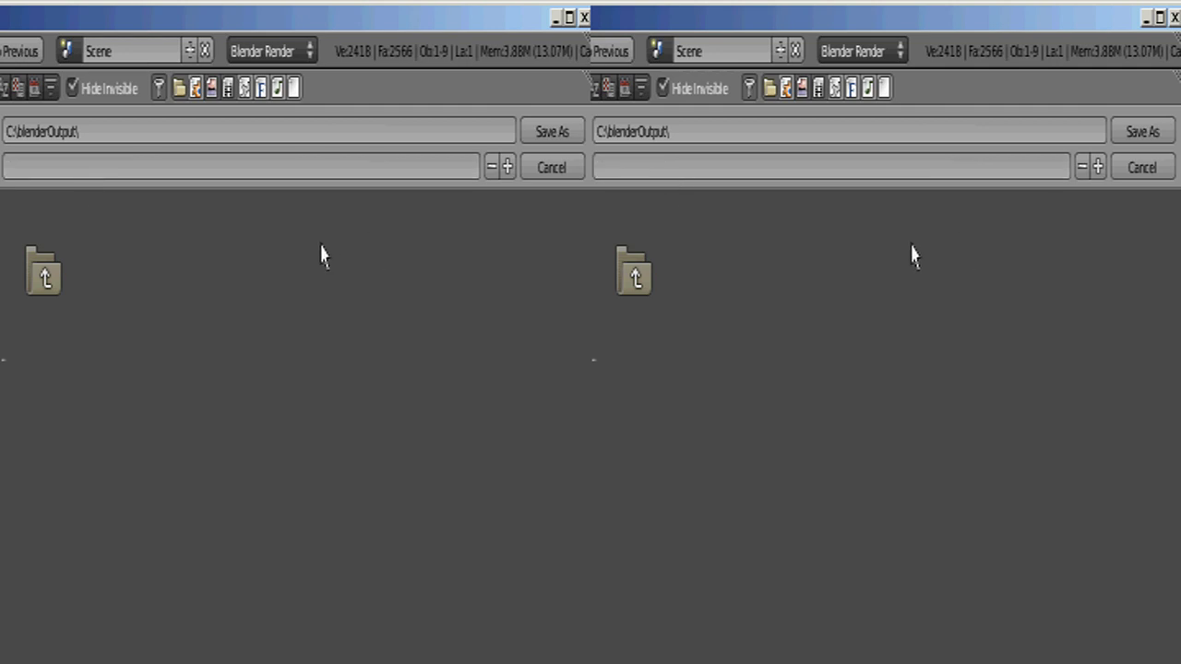
pyautogui.click(85, 143)
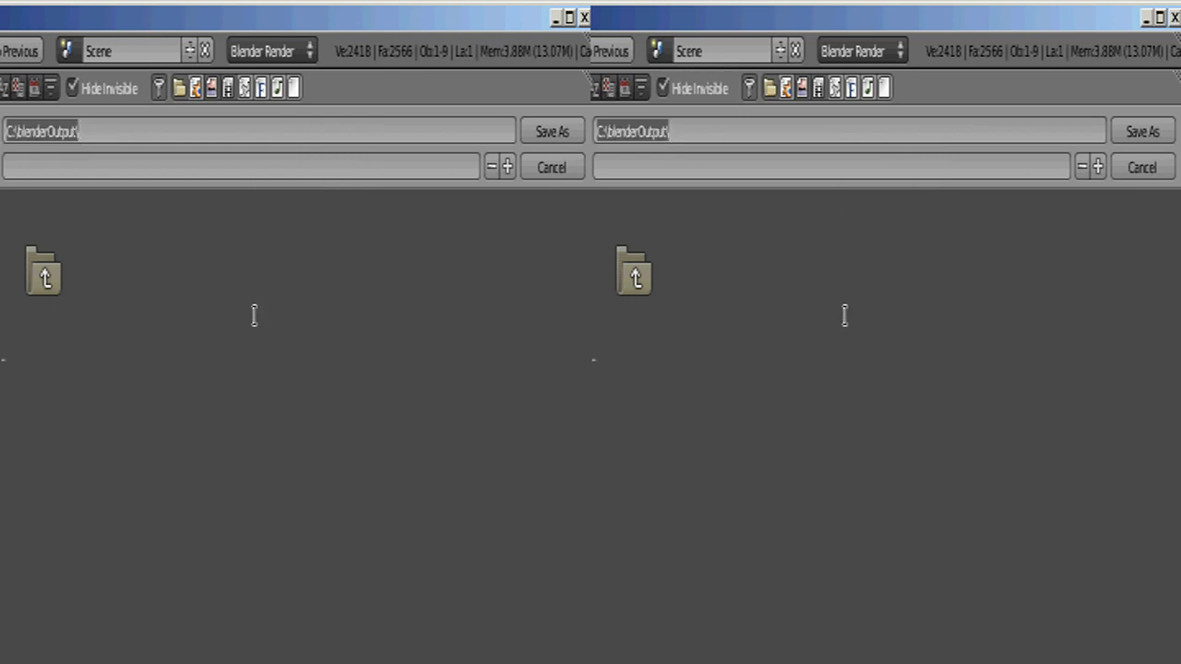
pyautogui.click(228, 168)
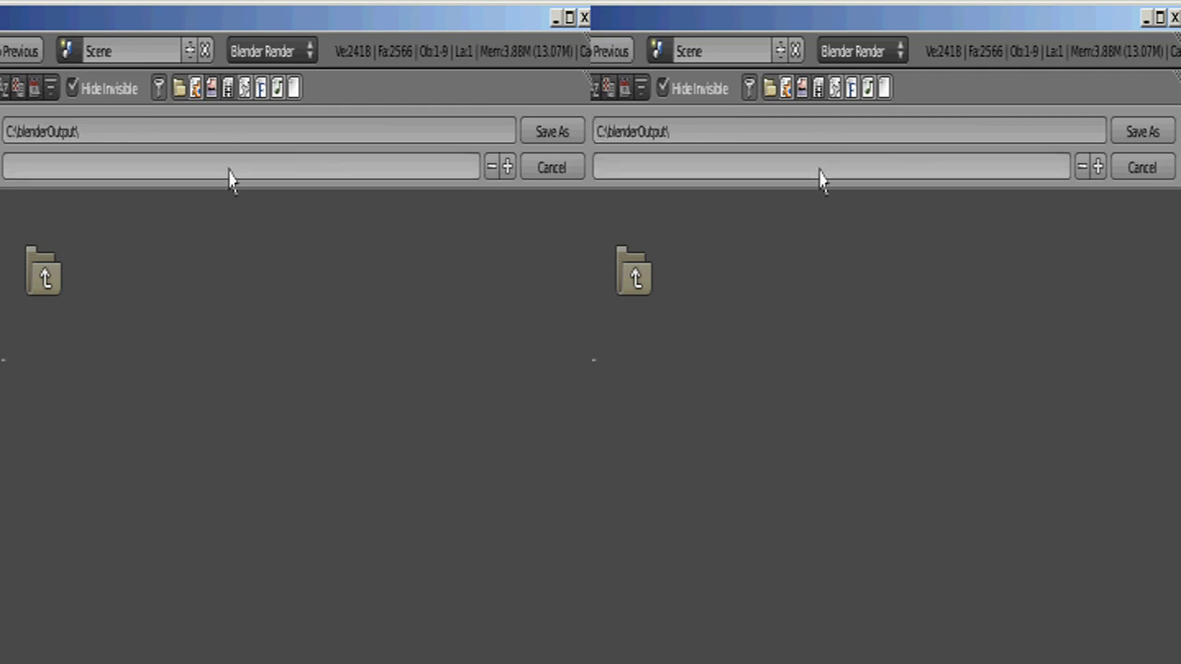
pyautogui.click(35, 166)
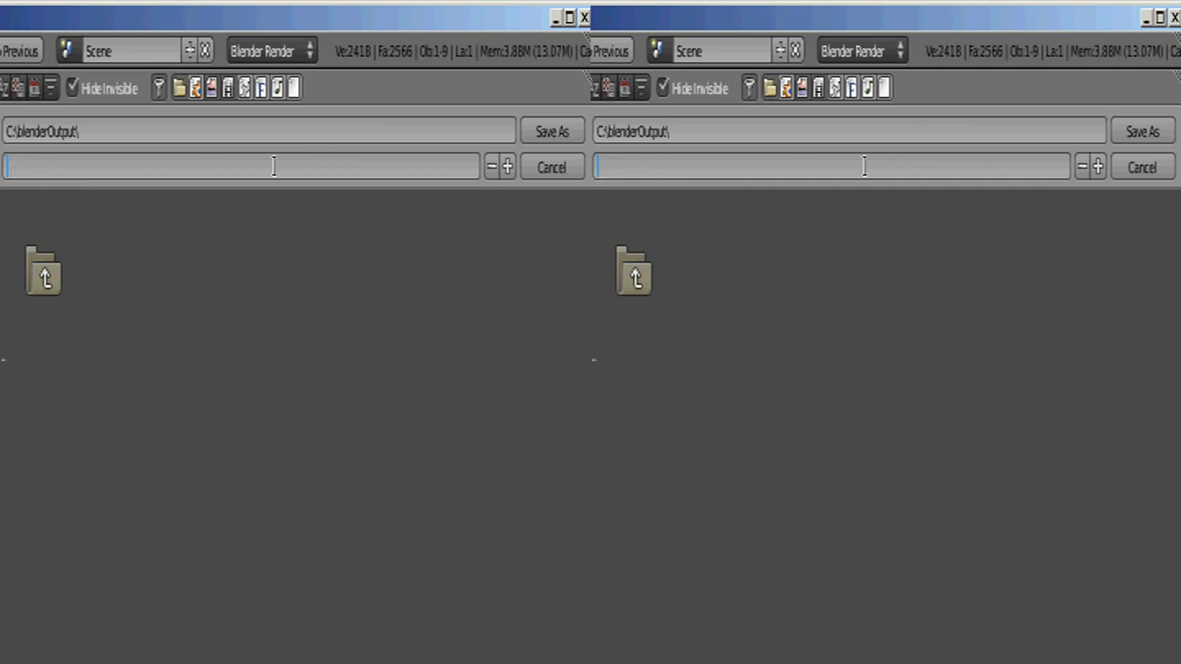
pyautogui.write('right101109')
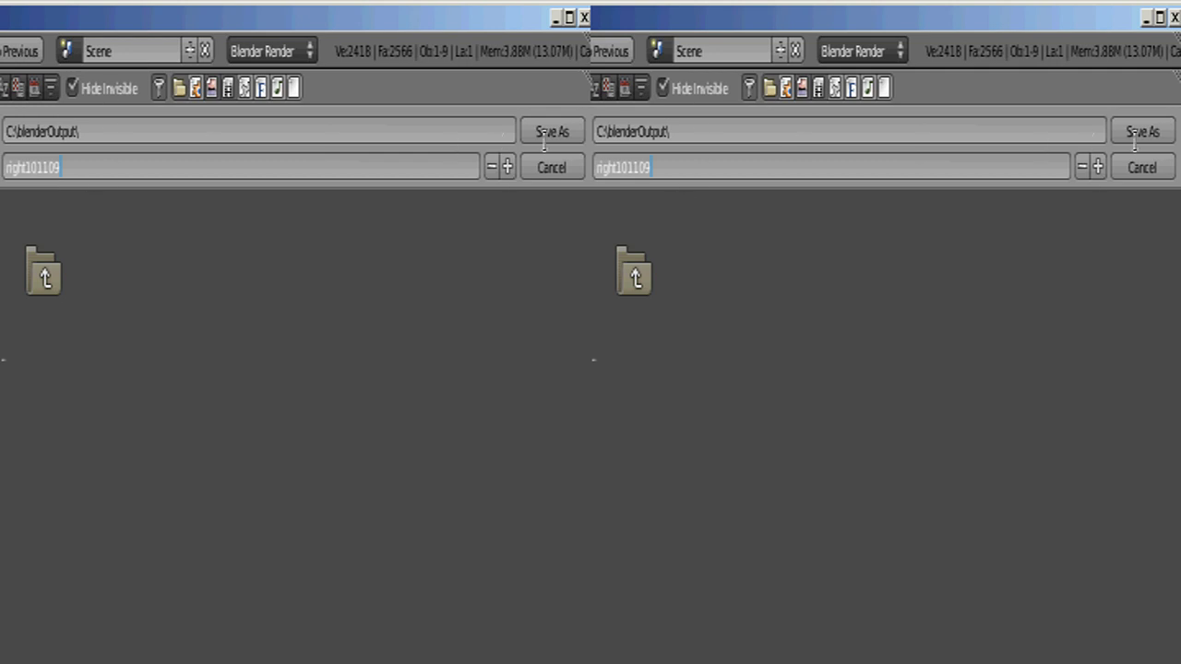
pyautogui.click(558, 136)
pyautogui.click(561, 140)
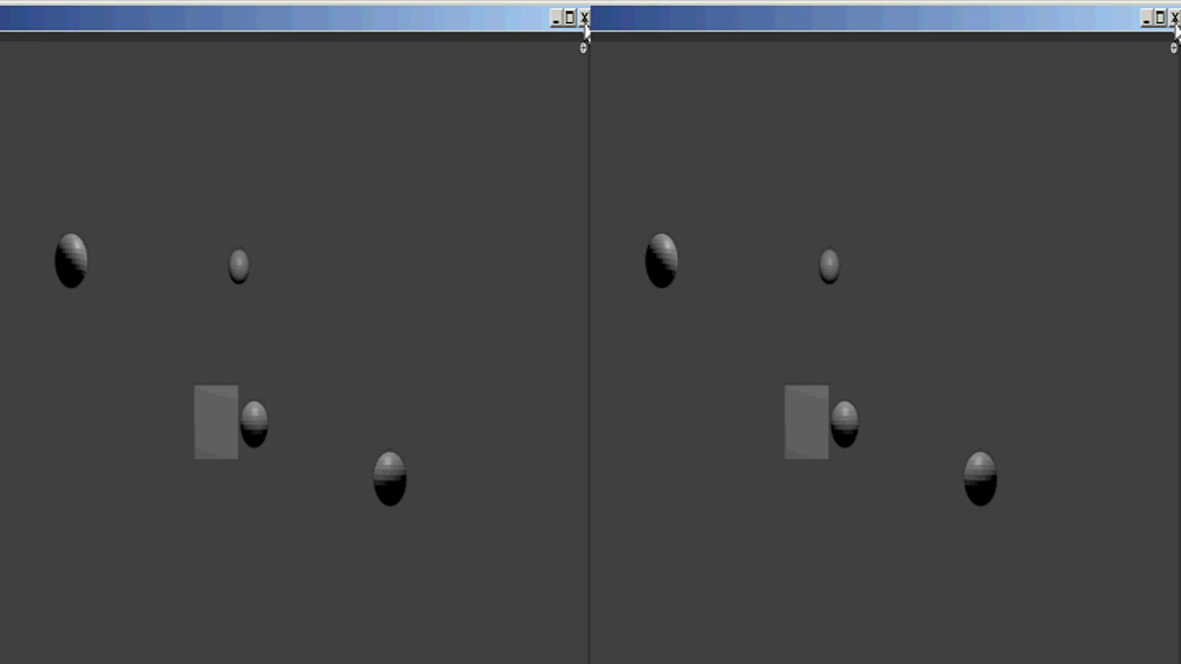
# Step: Leave the finished render, select the object named Camera in the top view and render the image
pyautogui.click(584, 17)
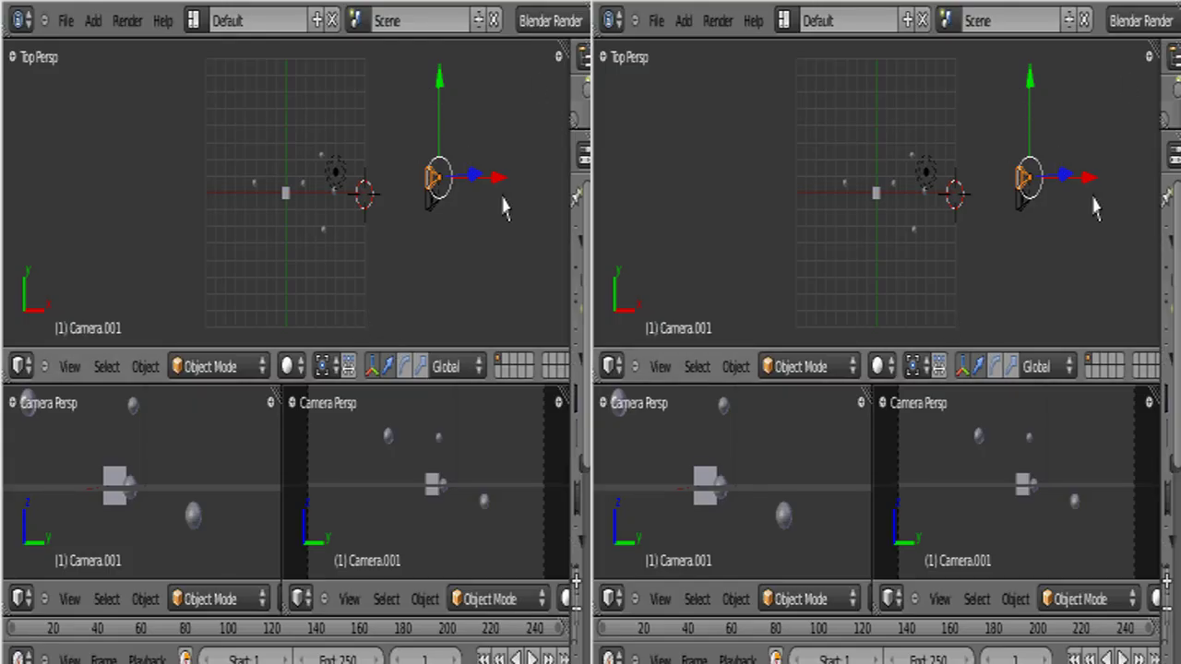
pyautogui.rightClick(434, 201)
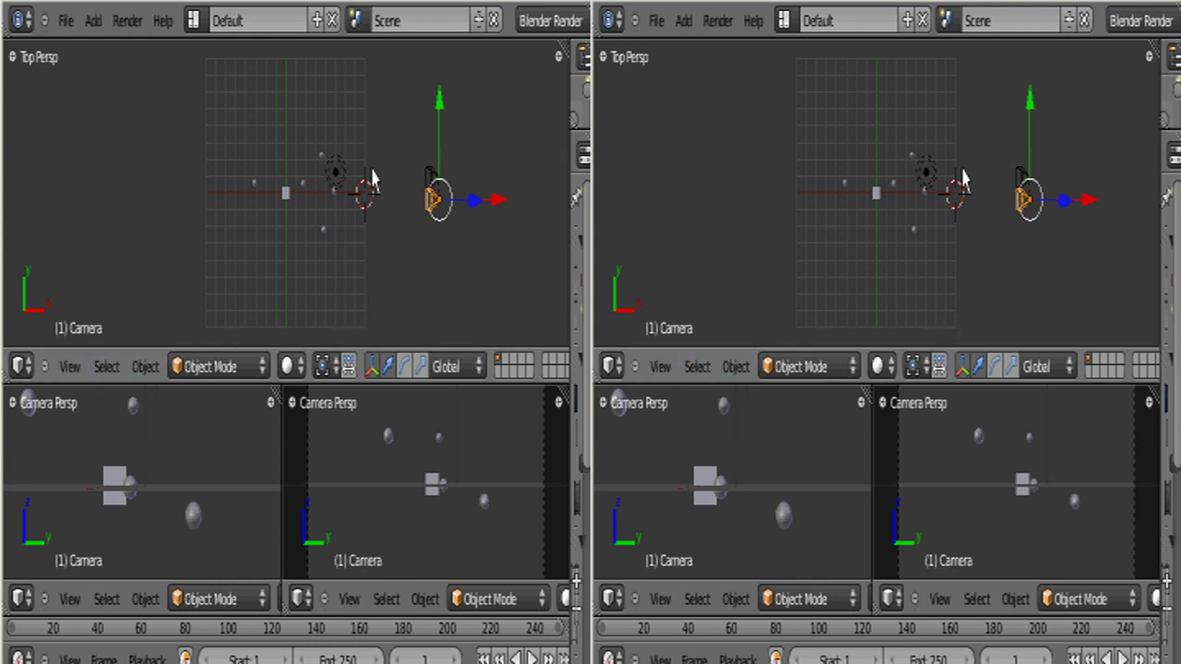
pyautogui.press('F12')
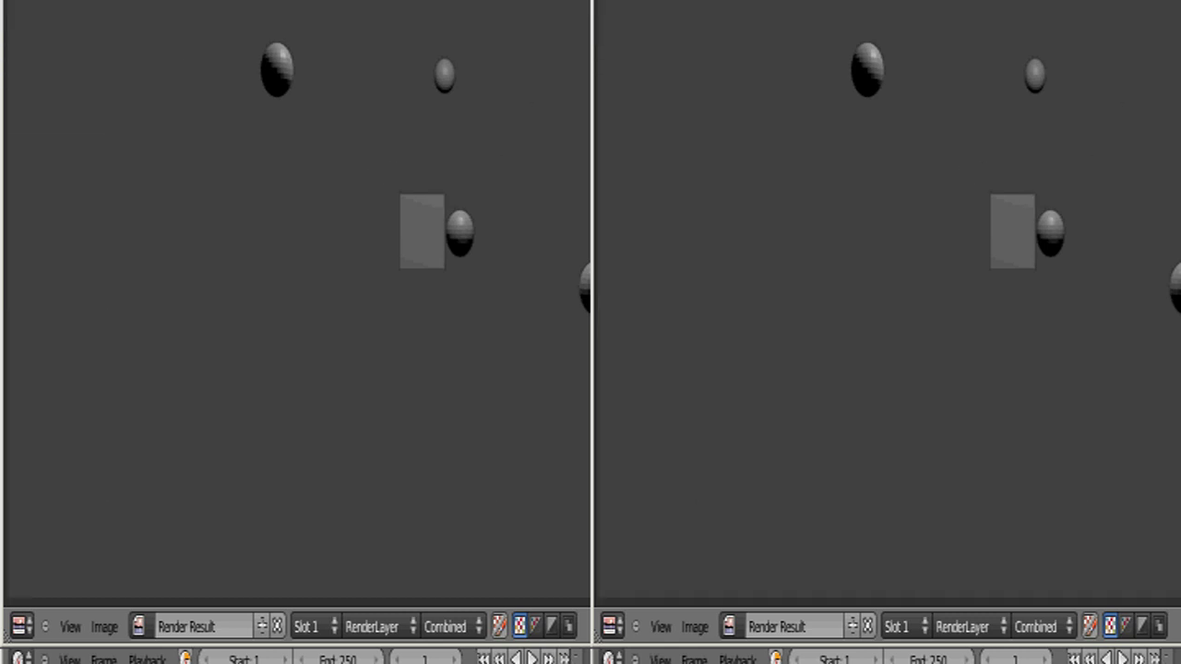
# Step: Save the rendered image in C:\blenderOutput\ under the name left101109 and close the render result
pyautogui.click(104, 627)
pyautogui.press('F3')
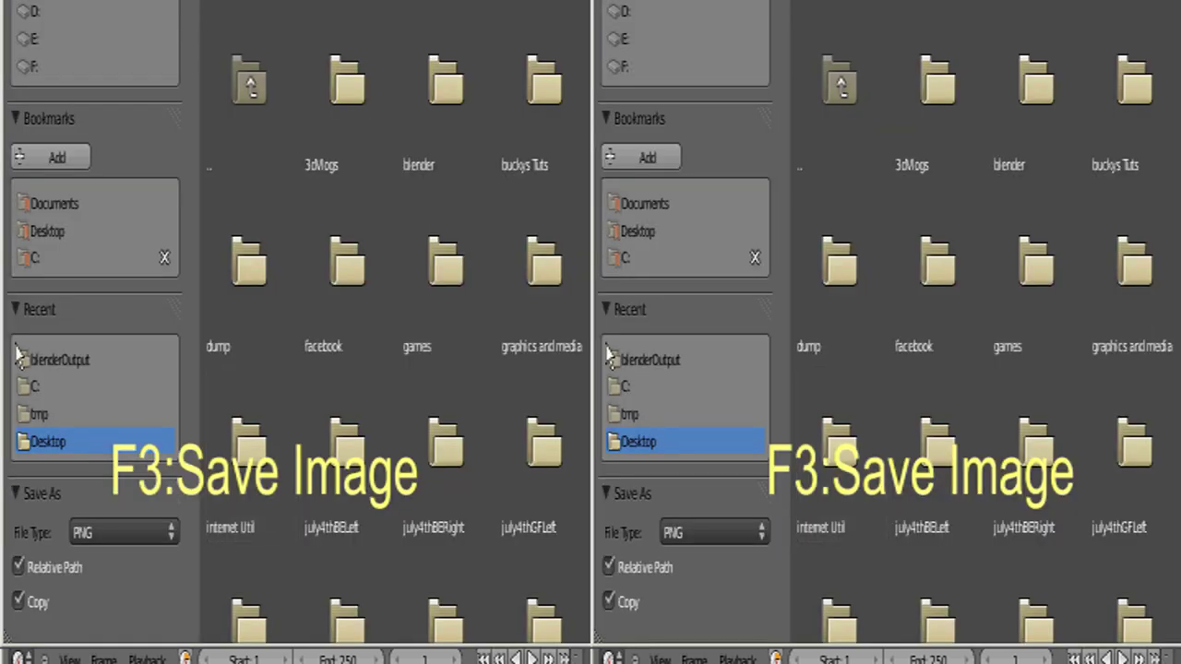
pyautogui.click(65, 362)
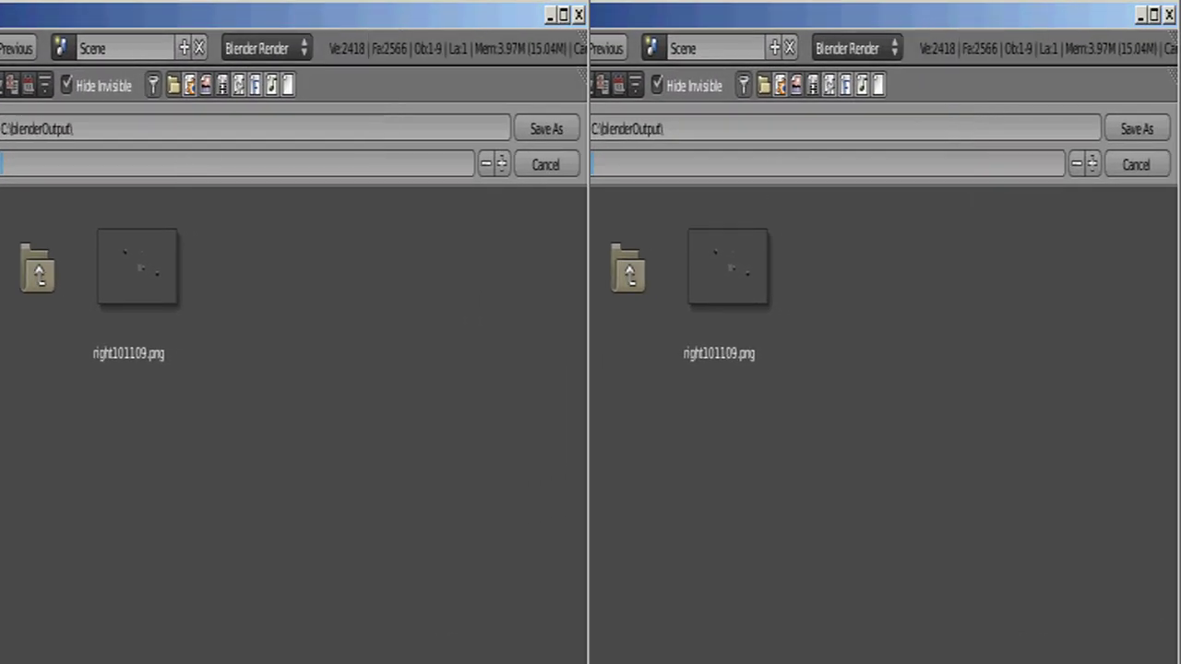
pyautogui.write('left101109')
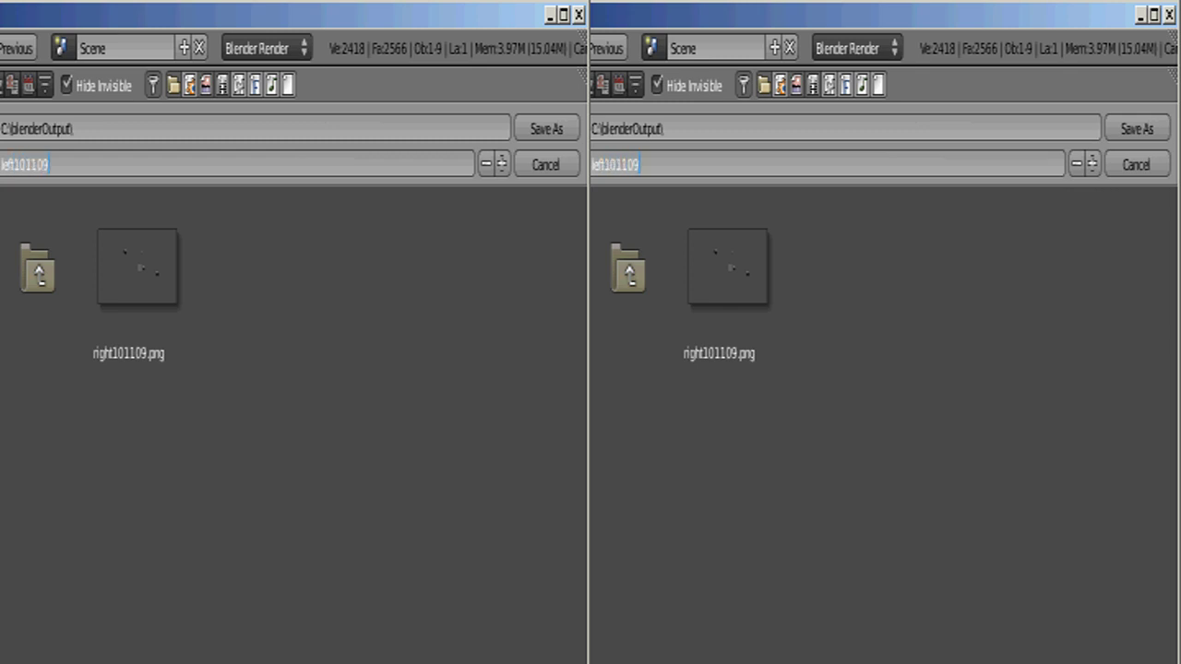
pyautogui.click(547, 130)
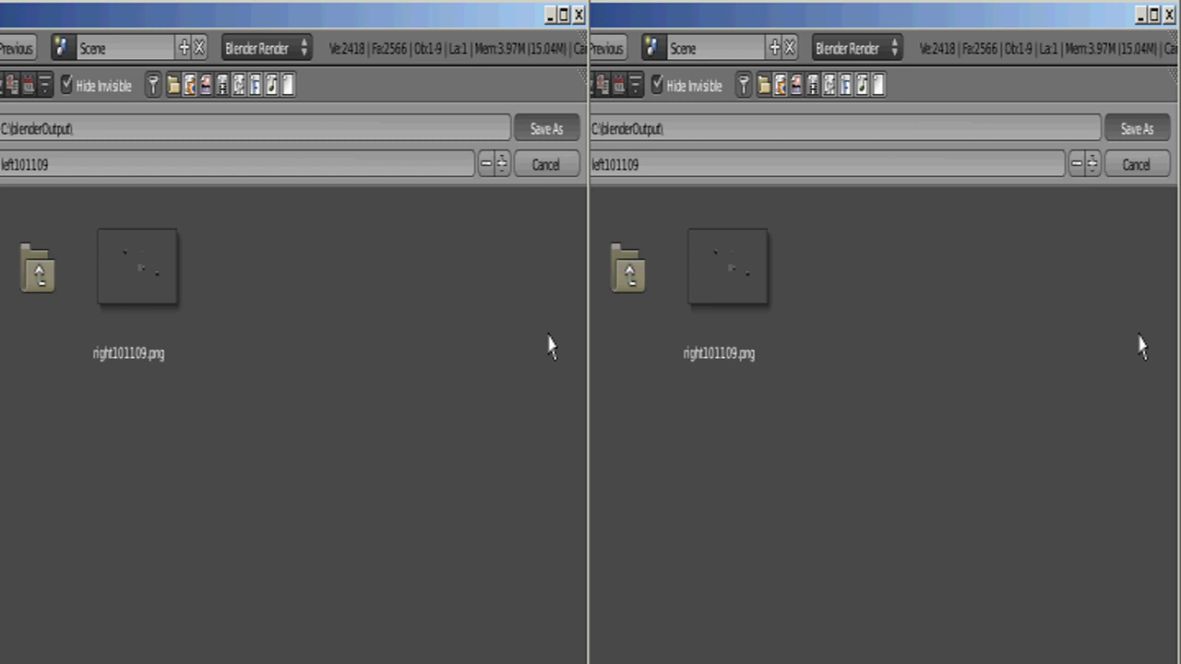
pyautogui.press('Return')
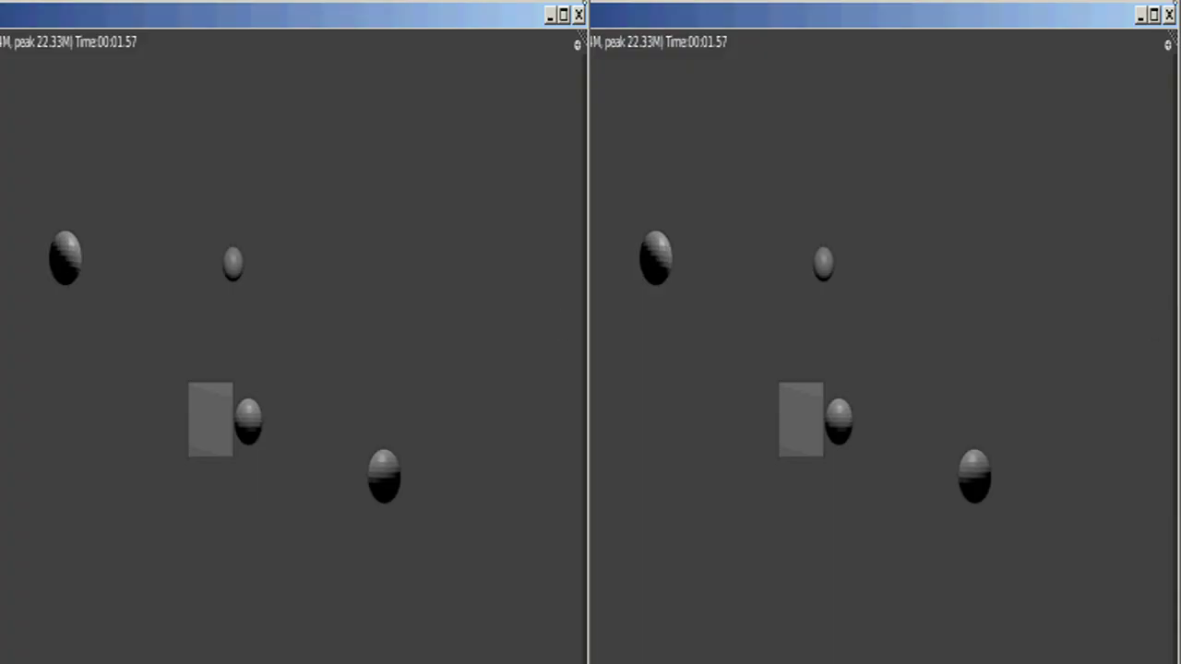
pyautogui.click(578, 15)
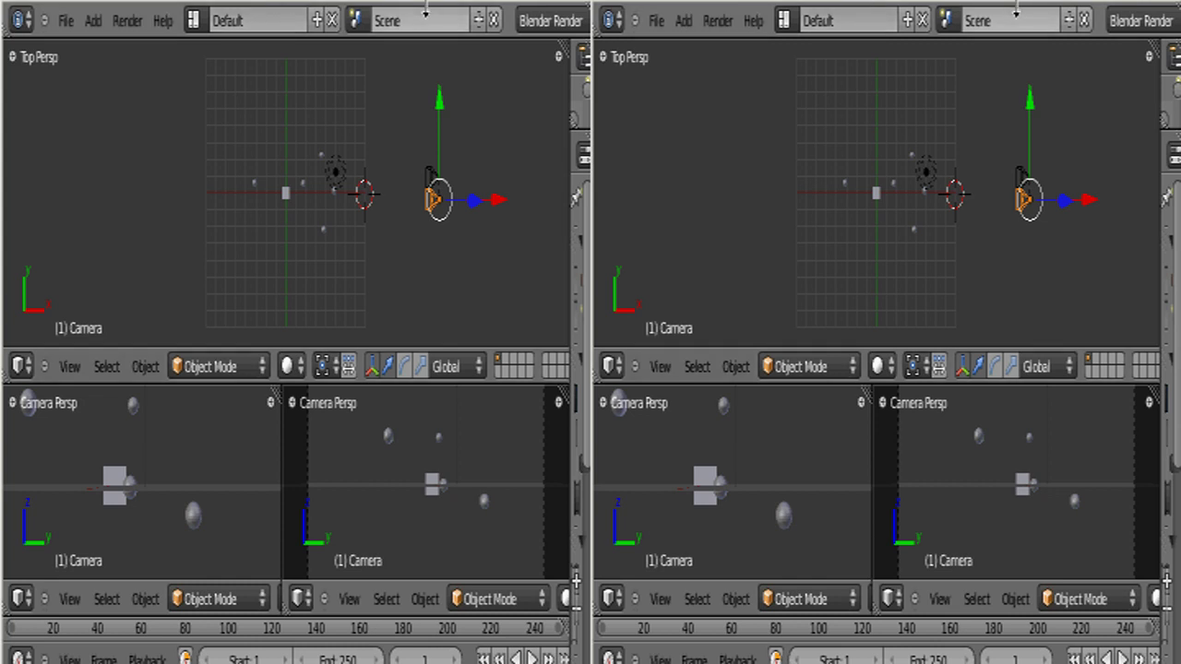